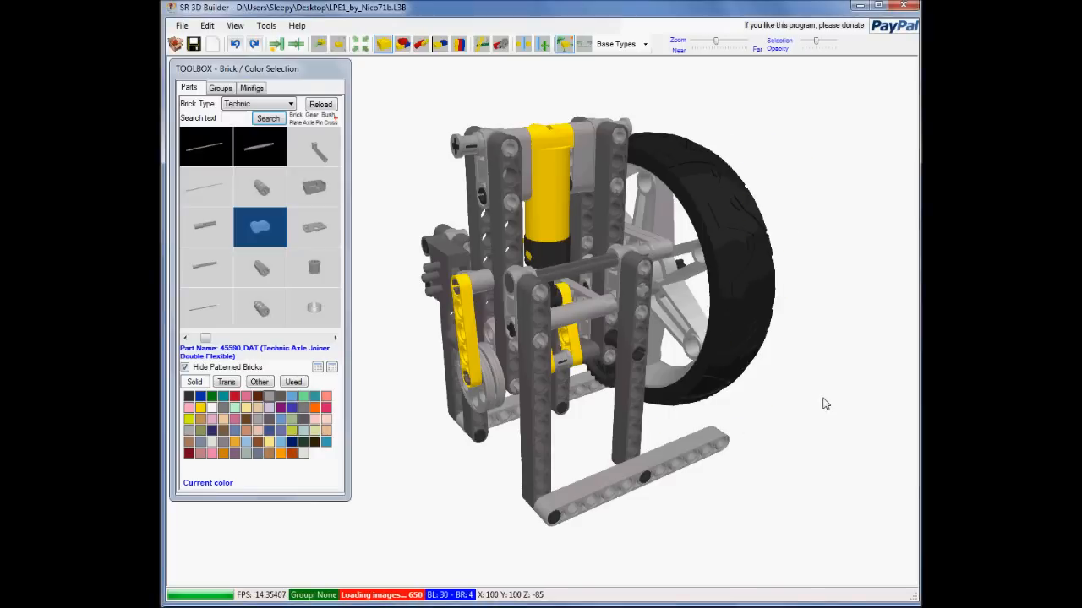
Open the Instruction Miner for the engine model and select the Pause following TECHNIC BEAM 3 in the build list.
{"action": "mouse_move", "coordinate": [822, 403]}
{"action": "right_mouse_down"}
{"action": "mouse_move", "coordinate": [837, 401]}
{"action": "mouse_move", "coordinate": [786, 384]}
{"action": "mouse_move", "coordinate": [797, 415]}
{"action": "mouse_move", "coordinate": [858, 380]}
{"action": "mouse_move", "coordinate": [835, 411]}
{"action": "mouse_move", "coordinate": [850, 413]}
{"action": "mouse_move", "coordinate": [773, 418]}
{"action": "mouse_move", "coordinate": [800, 393]}
{"action": "mouse_move", "coordinate": [781, 414]}
{"action": "mouse_move", "coordinate": [811, 431]}
{"action": "mouse_move", "coordinate": [818, 422]}
{"action": "right_mouse_up"}
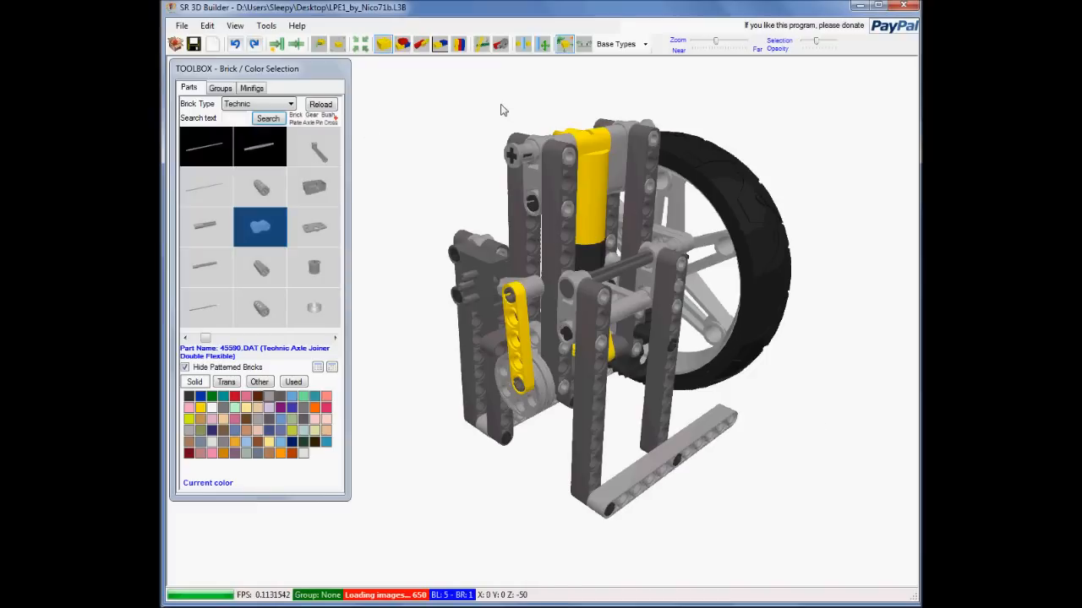
{"action": "left_click", "coordinate": [234, 26]}
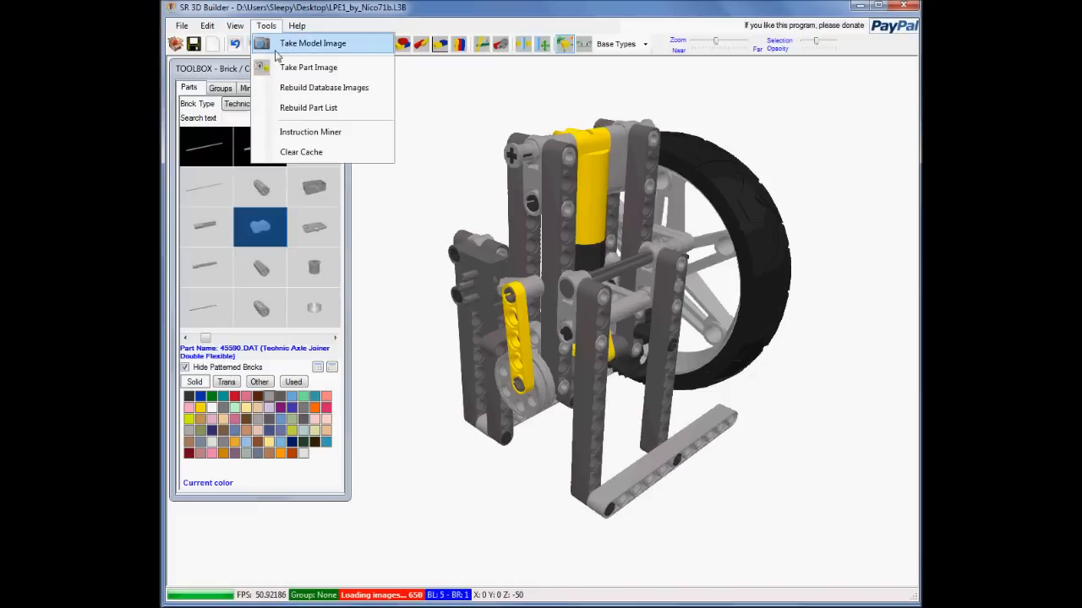
{"action": "left_click", "coordinate": [309, 129]}
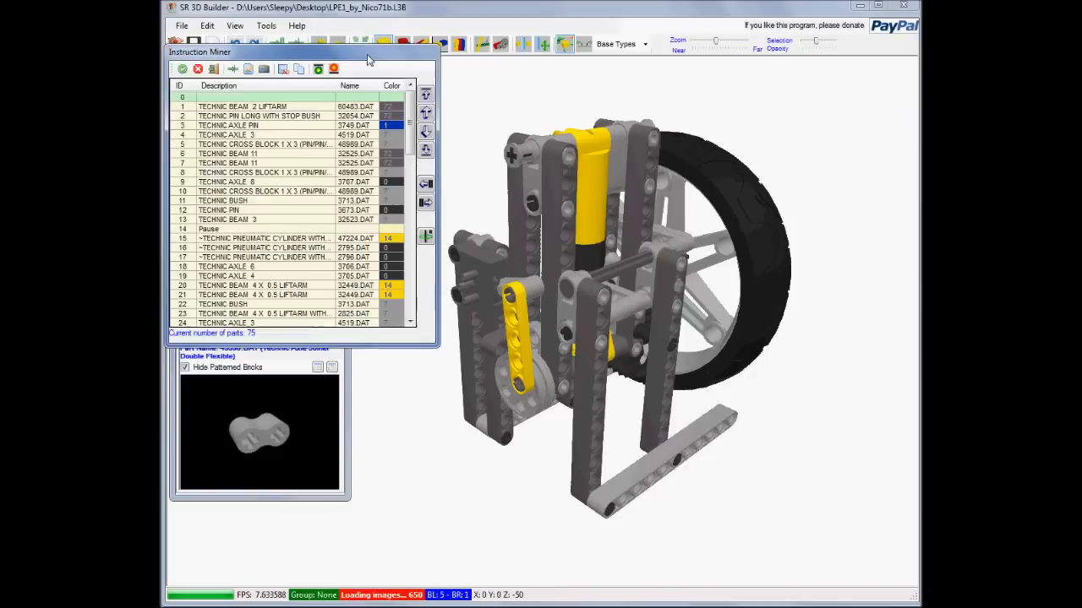
{"action": "left_click", "coordinate": [312, 119]}
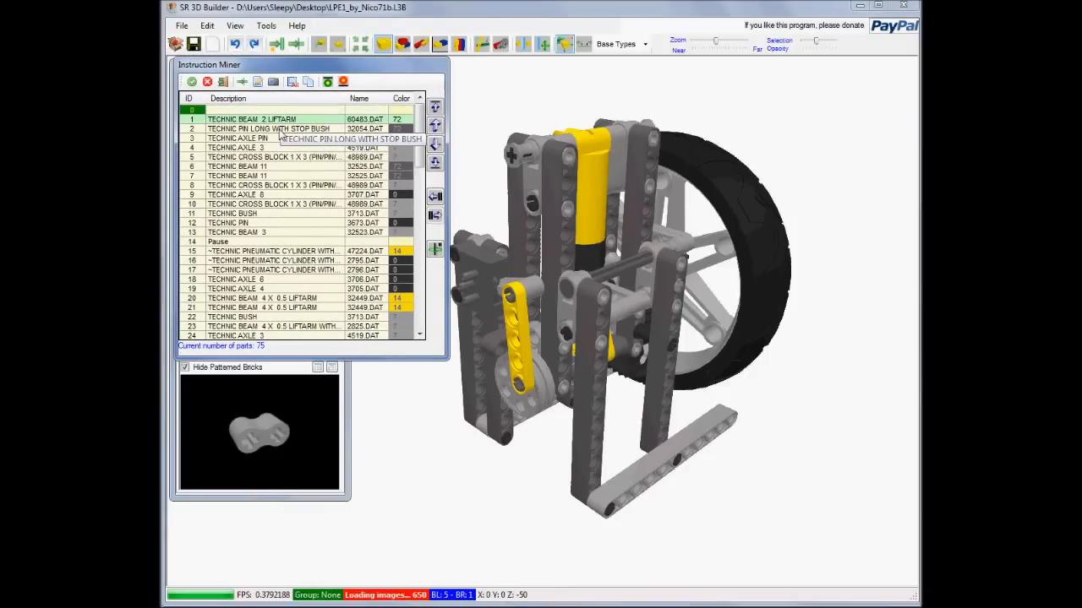
{"action": "left_click", "coordinate": [244, 241]}
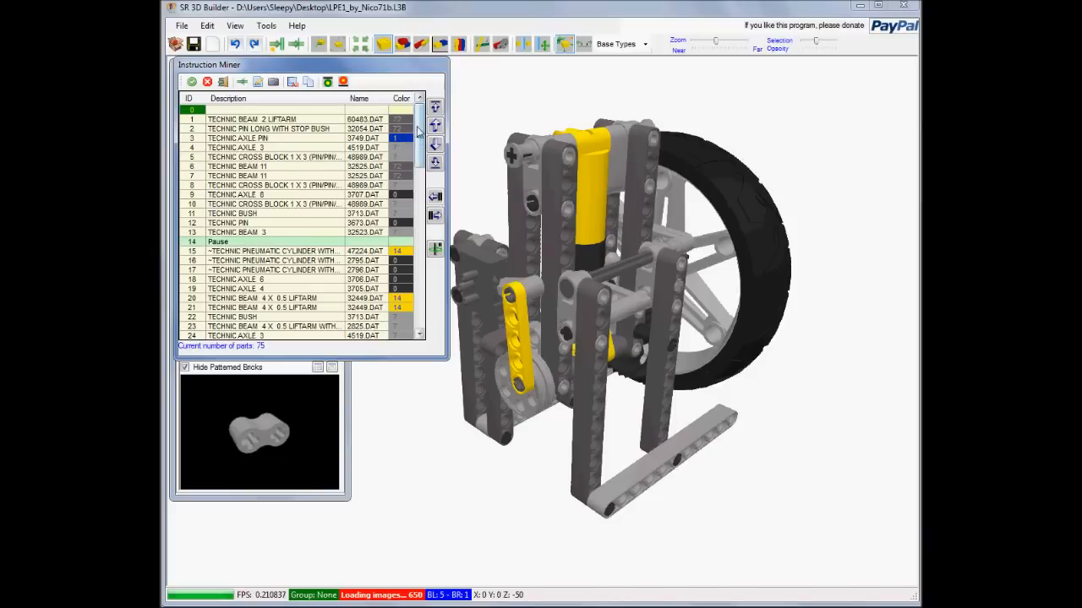
Insert a Pause directly before TECHNIC BEAM 3 in the build list, and remove it again.
{"action": "left_click_drag", "start_coordinate": [421, 125], "coordinate": [421, 126]}
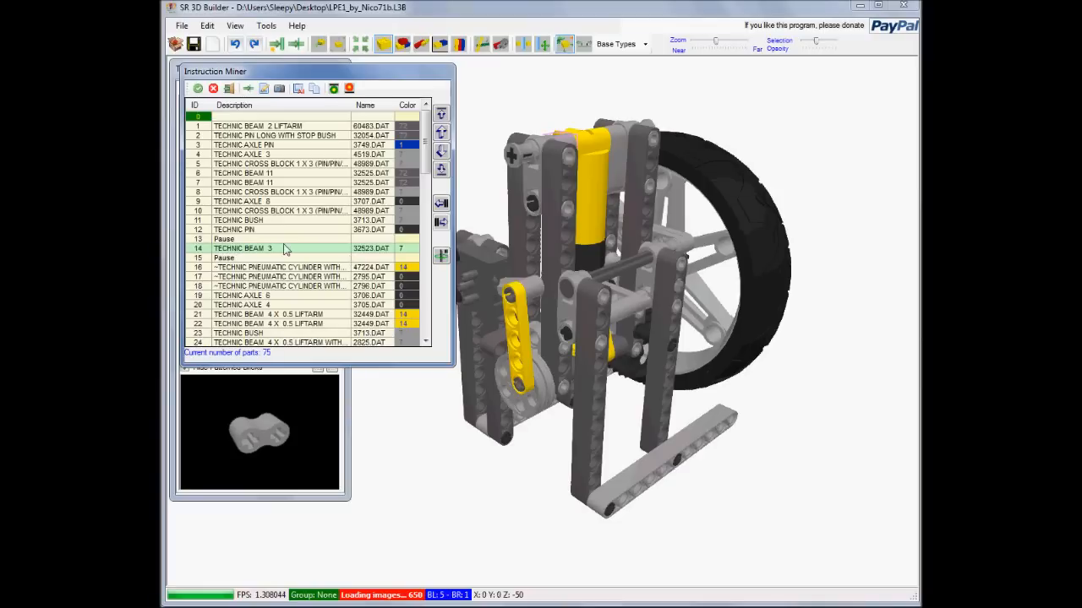
{"action": "left_click", "coordinate": [269, 240]}
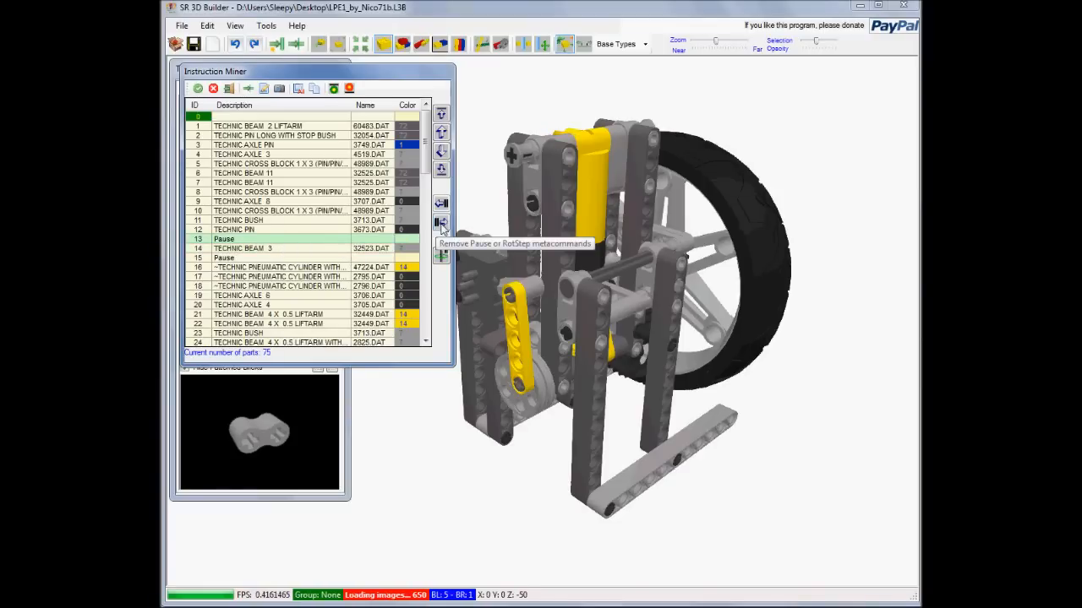
{"action": "left_click", "coordinate": [441, 224]}
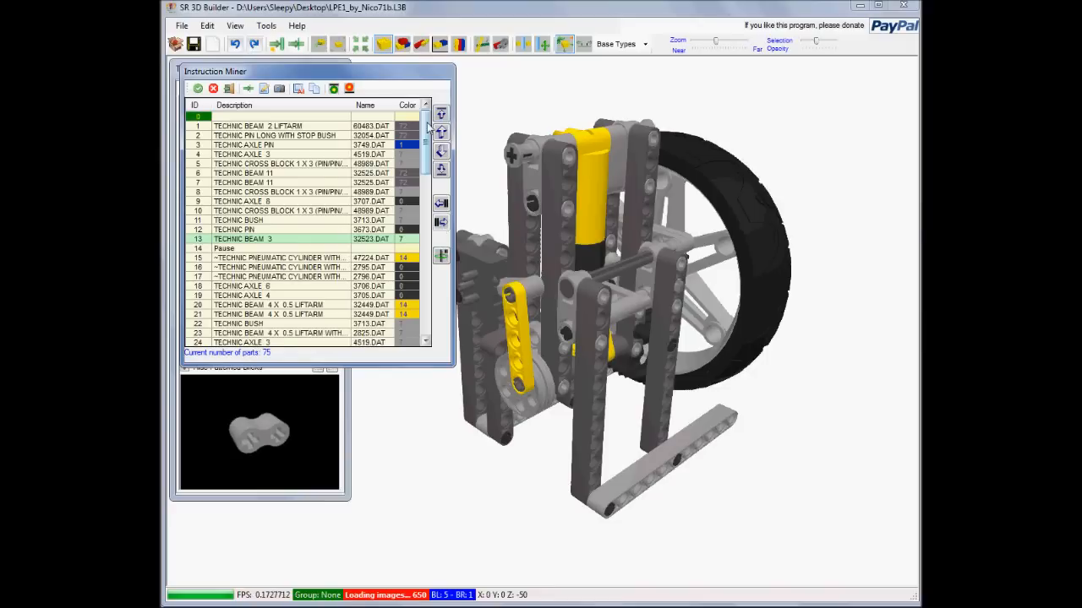
Examine the remaining parts and pauses down to the end of the build list.
{"action": "left_click_drag", "start_coordinate": [429, 127], "coordinate": [431, 300]}
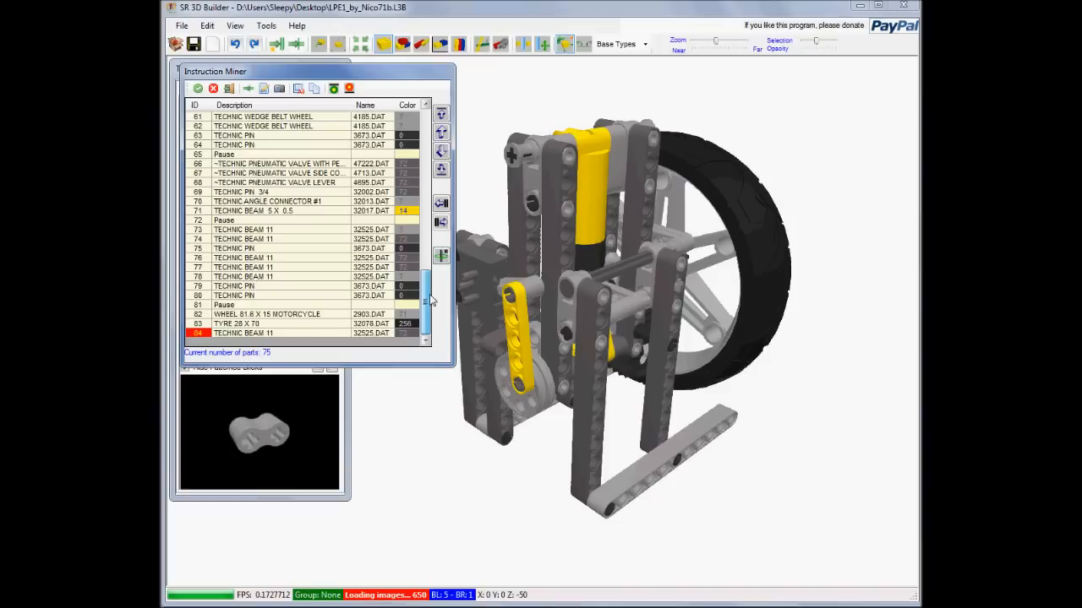
{"action": "left_click", "coordinate": [229, 89]}
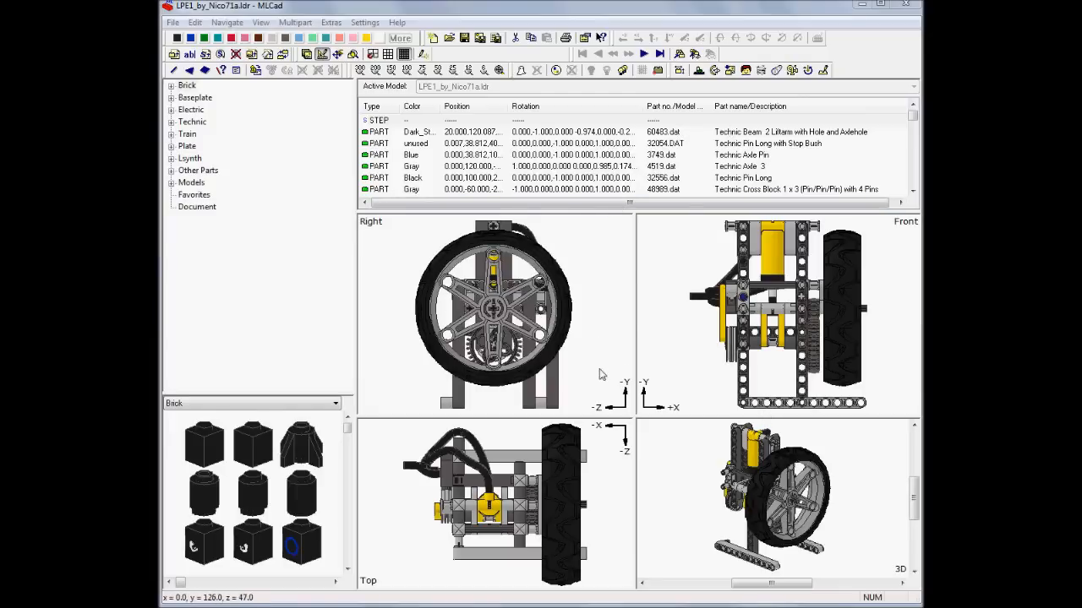
In MLCad, enlarge the model's part list and examine the resolution and file type options for saving an image of each step.
{"action": "left_click_drag", "start_coordinate": [634, 211], "coordinate": [635, 246]}
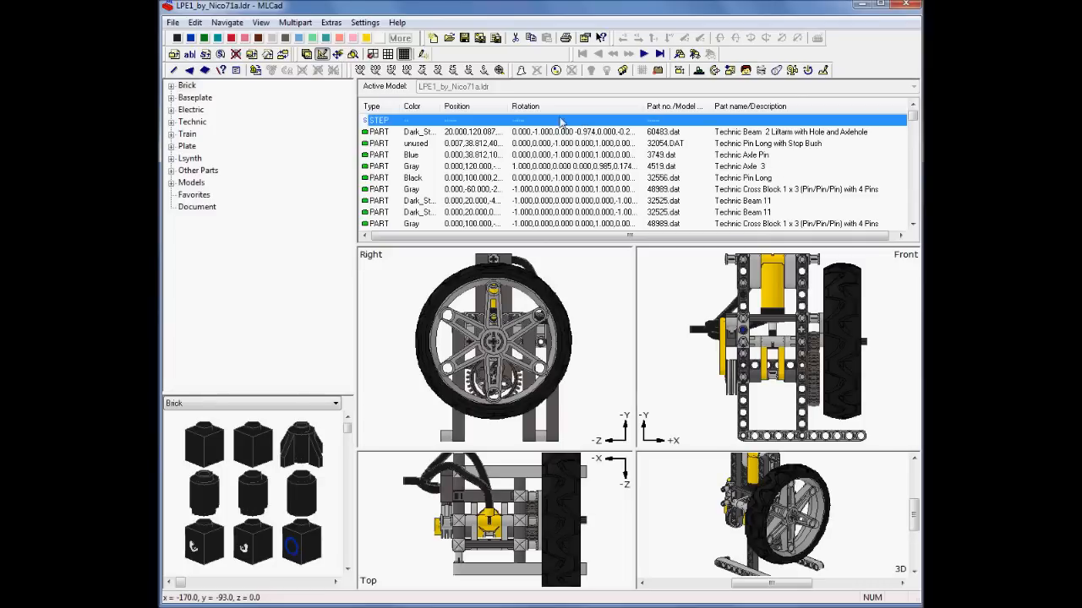
{"action": "left_click", "coordinate": [172, 23]}
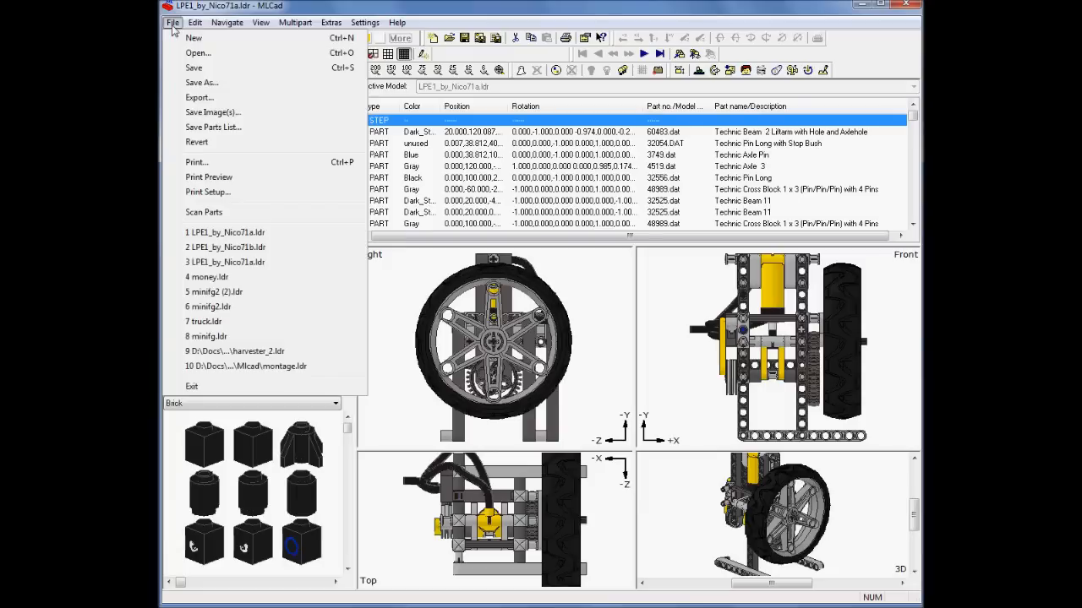
{"action": "left_click", "coordinate": [233, 117]}
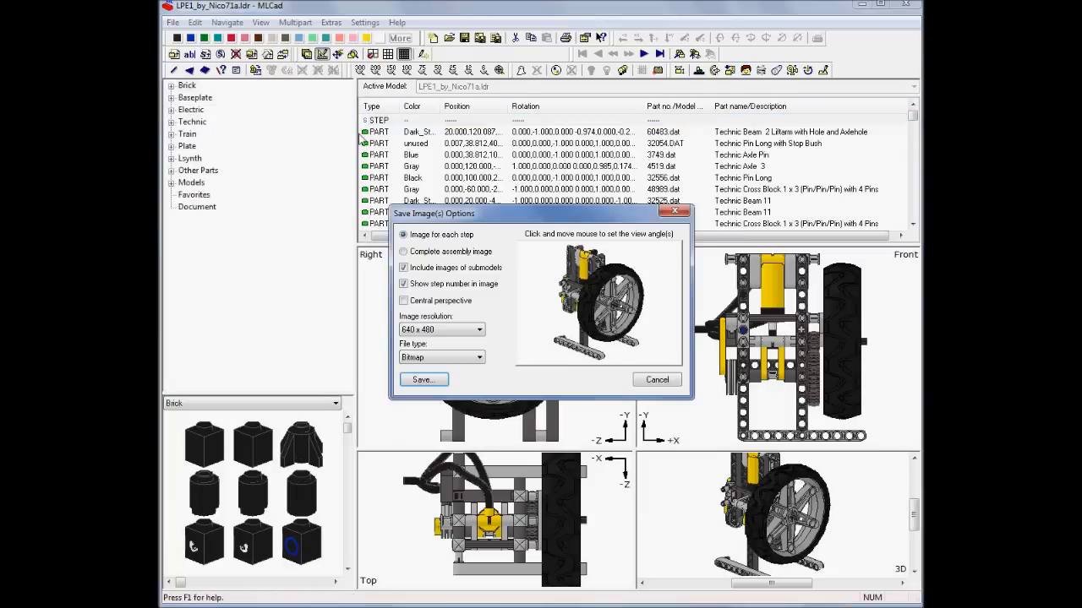
{"action": "left_click", "coordinate": [448, 329]}
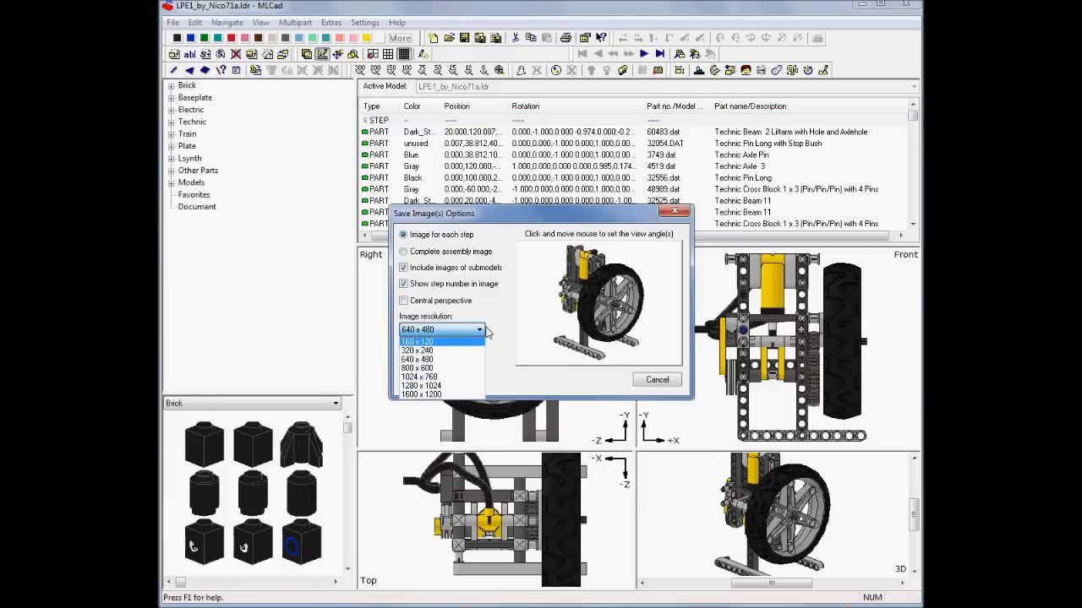
{"action": "left_click", "coordinate": [494, 317]}
{"action": "left_click", "coordinate": [477, 357]}
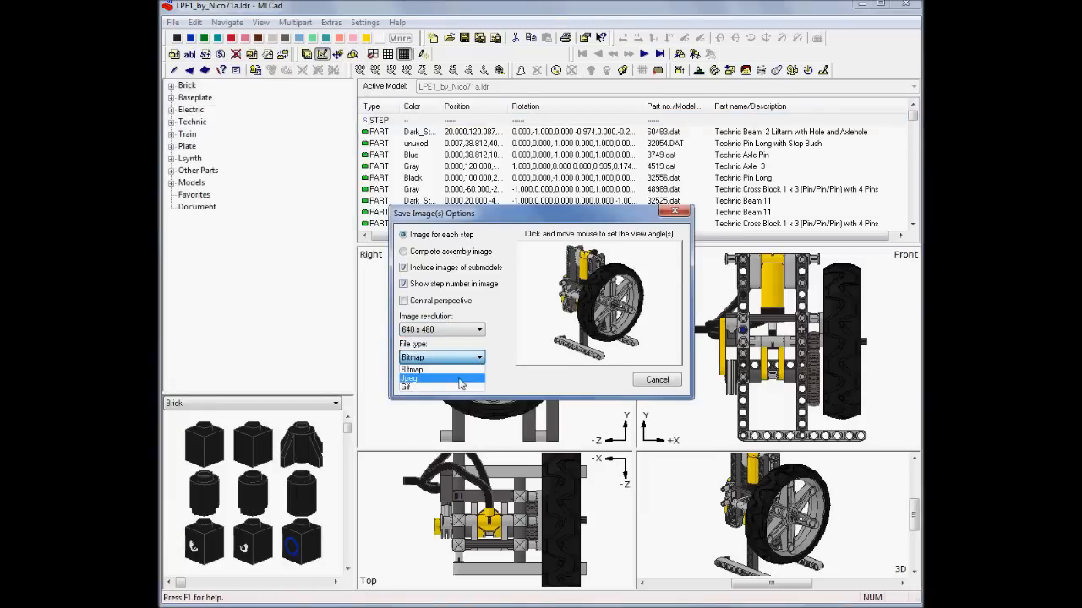
{"action": "left_click", "coordinate": [484, 369]}
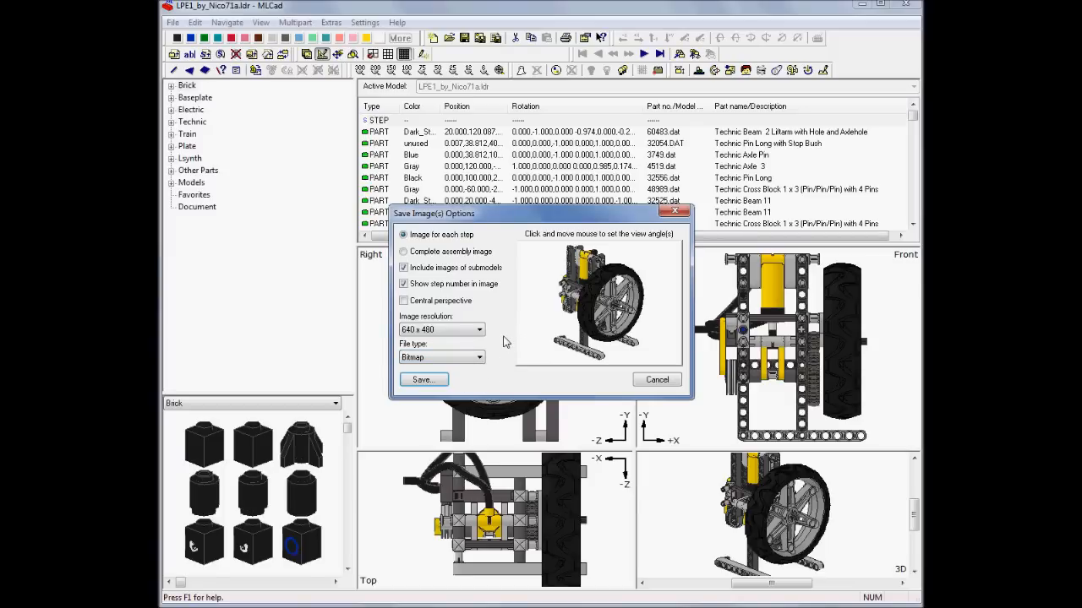
{"action": "left_click", "coordinate": [674, 212]}
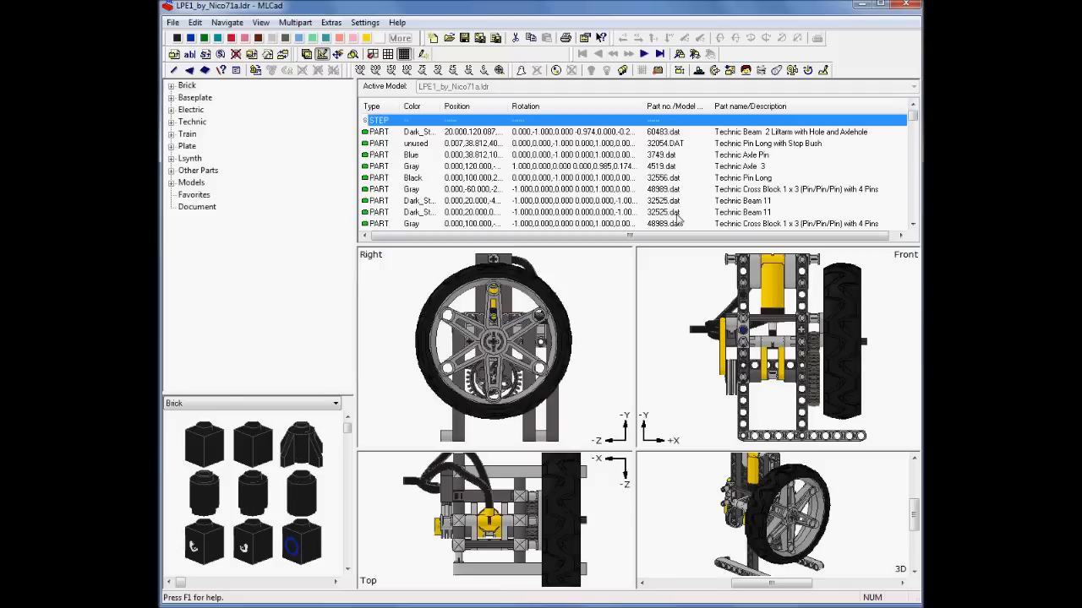
Start adding a relative rotation step at the STEP line between the 60483 liftarm and the following Technic Beam 11.
{"action": "scroll", "coordinate": [540, 135], "scroll_direction": "down", "scroll_amount": 8}
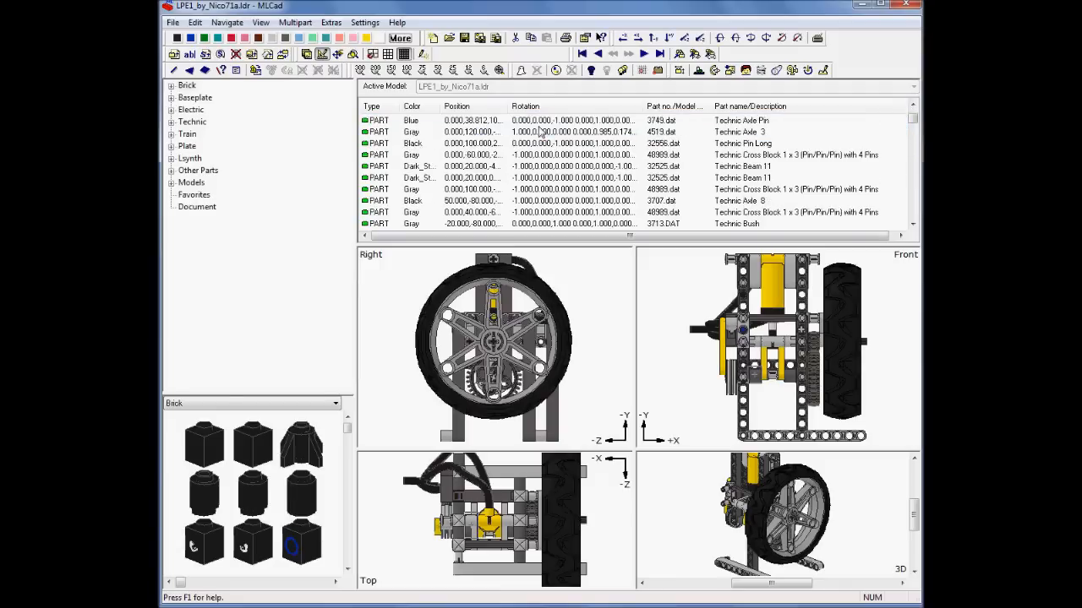
{"action": "scroll", "coordinate": [550, 162], "scroll_direction": "down", "scroll_amount": 3}
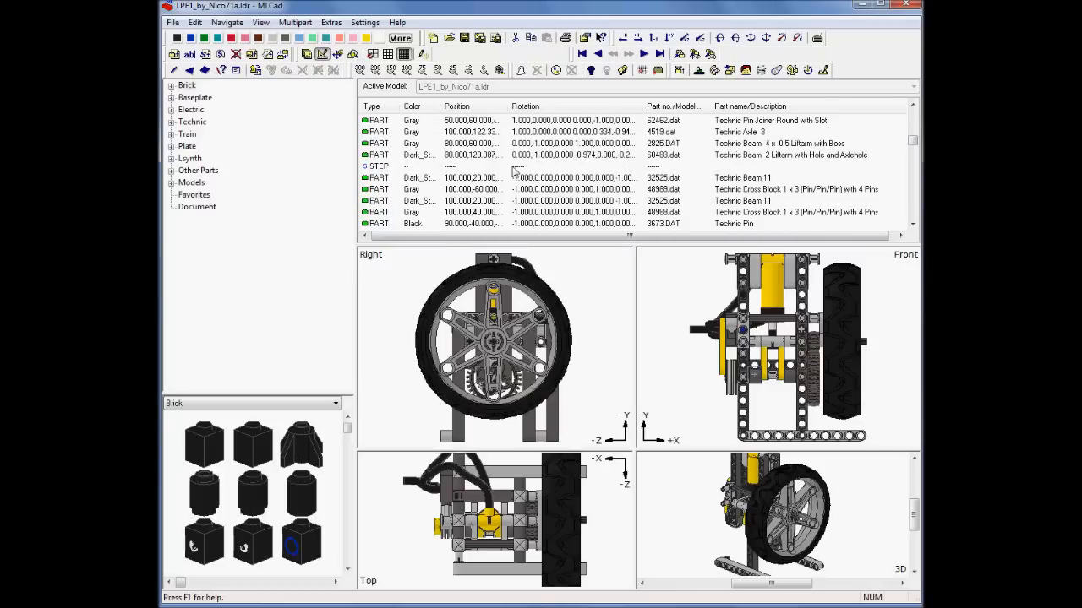
{"action": "right_click", "coordinate": [512, 167]}
{"action": "mouse_move", "coordinate": [566, 225]}
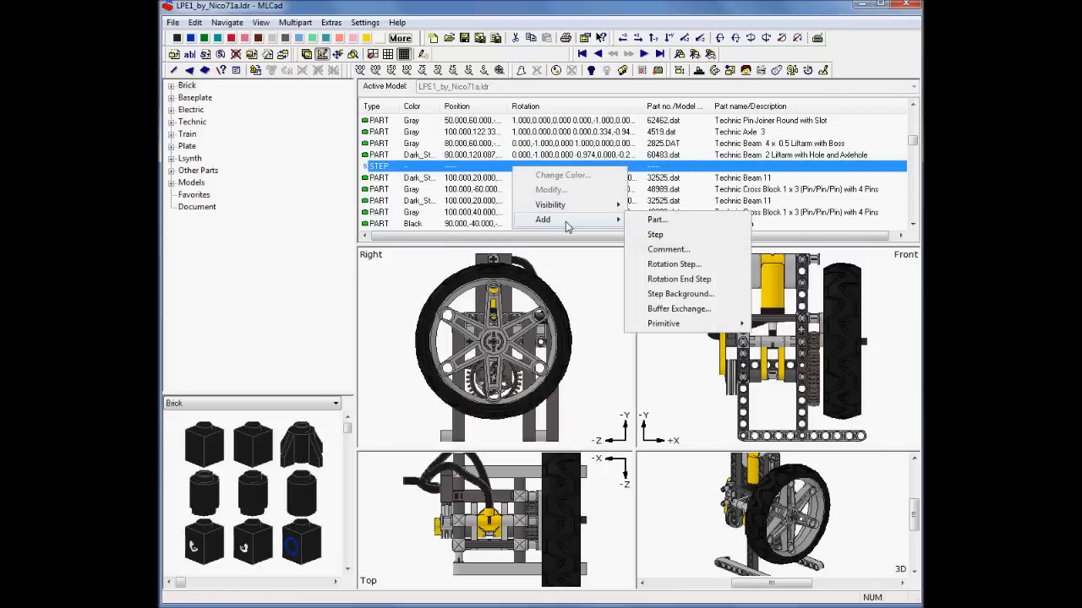
{"action": "left_click", "coordinate": [686, 265]}
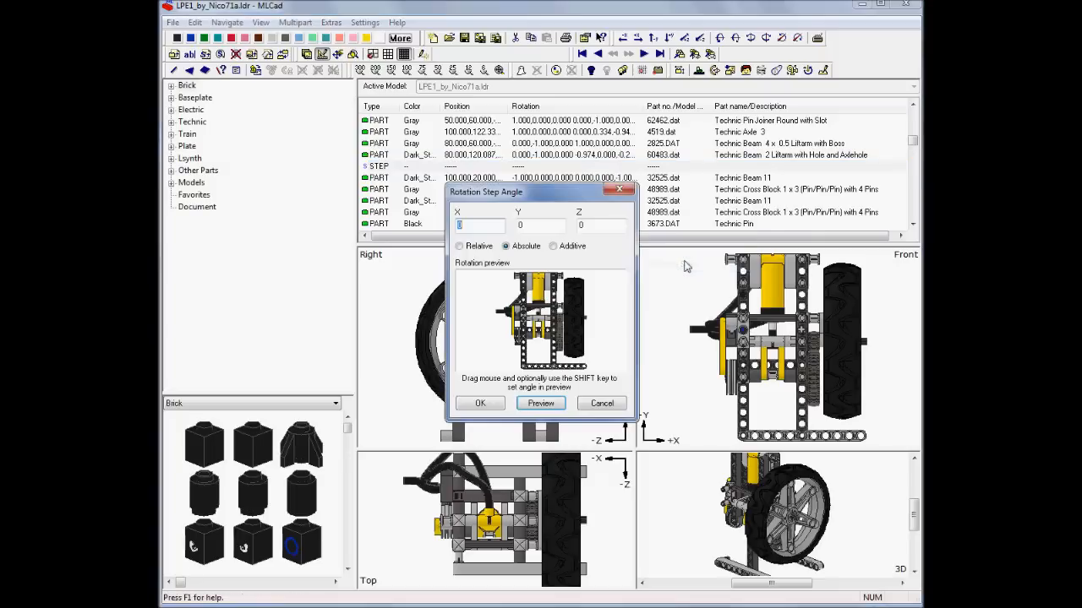
{"action": "left_click", "coordinate": [459, 246]}
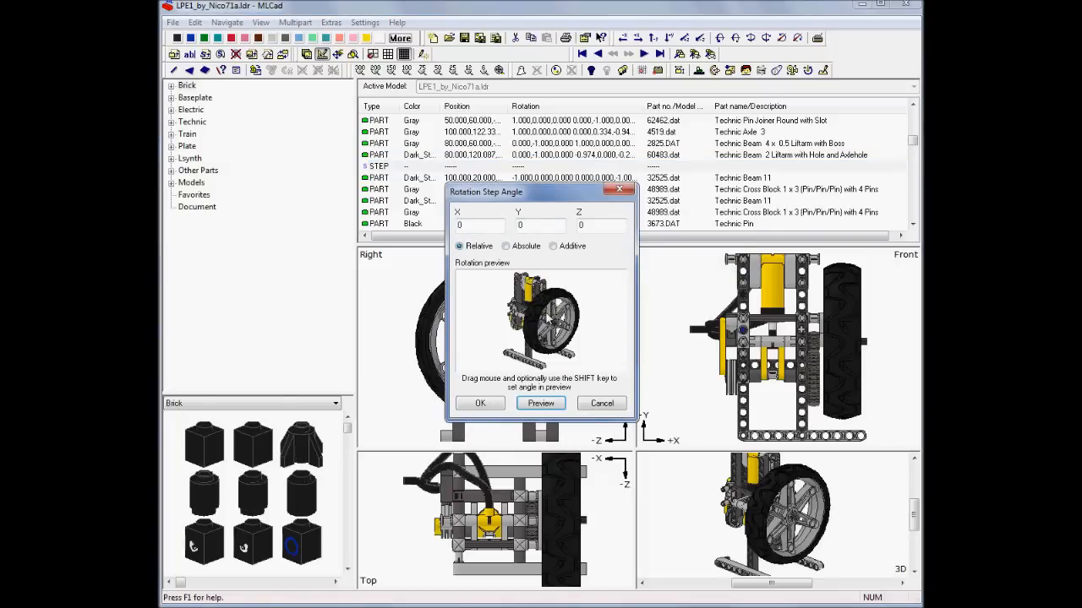
Preview relative rotations of 90 and 180 on Y, 90 on Z and 90 on X, resetting every angle to 0.
{"action": "double_click", "coordinate": [549, 226]}
{"action": "type", "text": "90"}
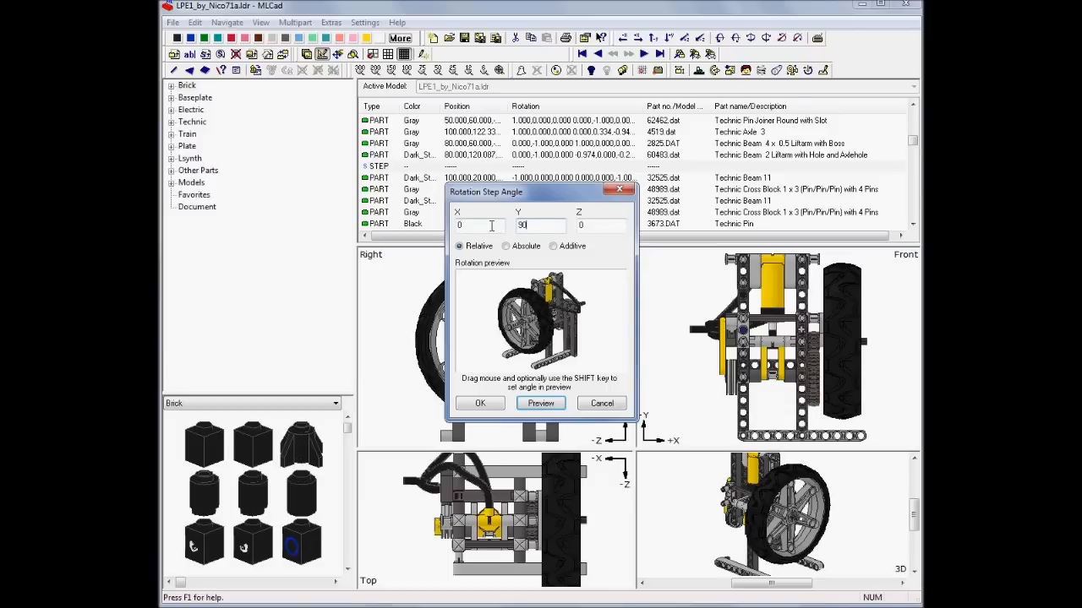
{"action": "left_click_drag", "start_coordinate": [537, 226], "coordinate": [499, 226]}
{"action": "type", "text": "180"}
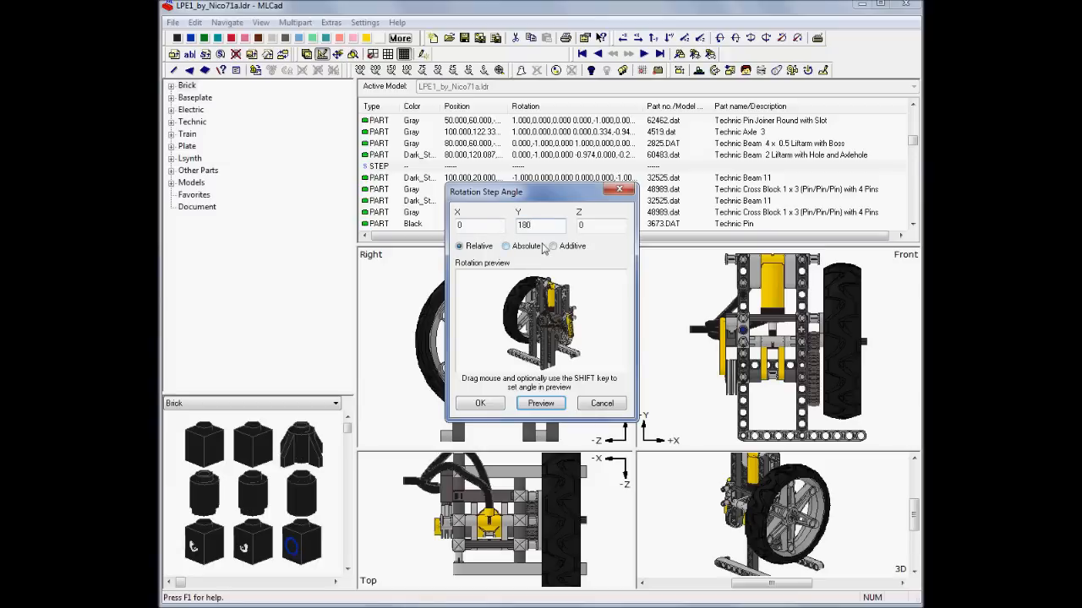
{"action": "left_click_drag", "start_coordinate": [537, 227], "coordinate": [499, 224]}
{"action": "type", "text": "0"}
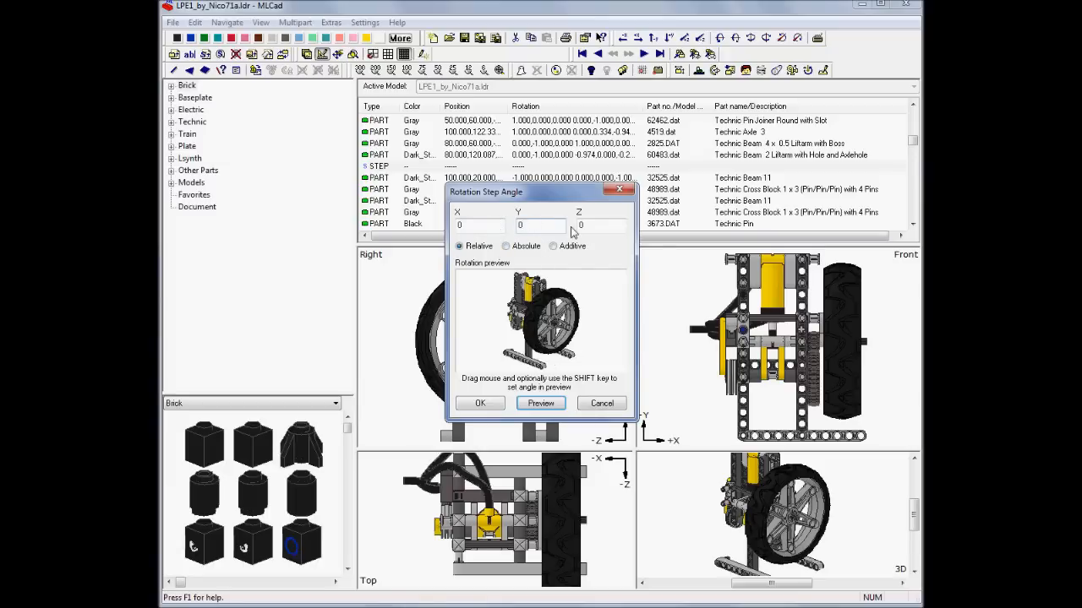
{"action": "double_click", "coordinate": [583, 226]}
{"action": "type", "text": "90"}
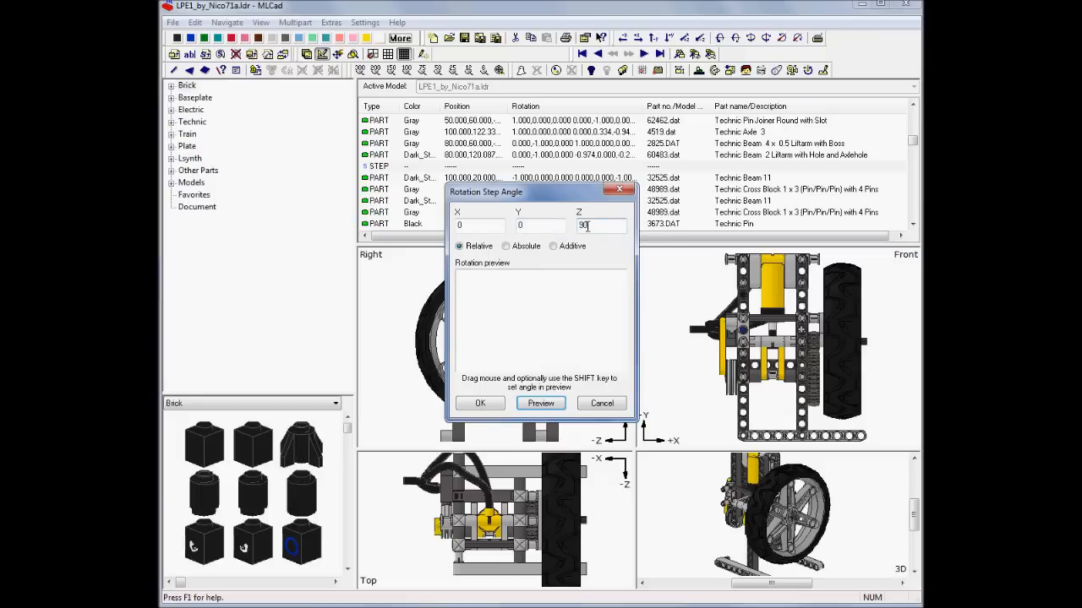
{"action": "left_click_drag", "start_coordinate": [599, 225], "coordinate": [449, 226]}
{"action": "double_click", "coordinate": [485, 227]}
{"action": "type", "text": "90"}
{"action": "double_click", "coordinate": [583, 225]}
{"action": "type", "text": "0"}
{"action": "double_click", "coordinate": [458, 225]}
{"action": "type", "text": "0"}
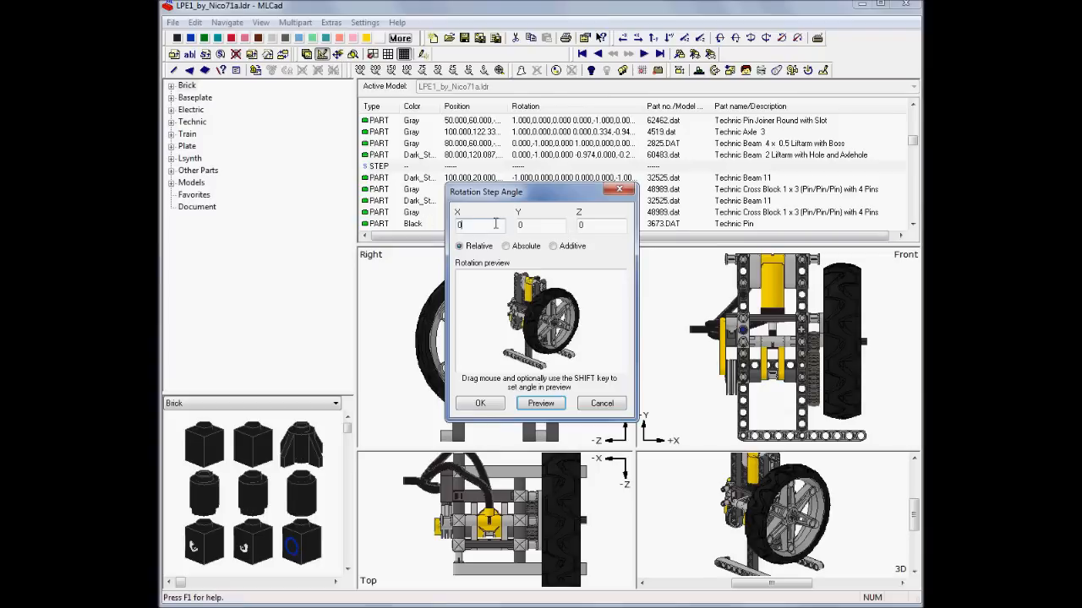
Set the rotation step's Y angle to 90 and add it to the model.
{"action": "double_click", "coordinate": [535, 225]}
{"action": "type", "text": "90"}
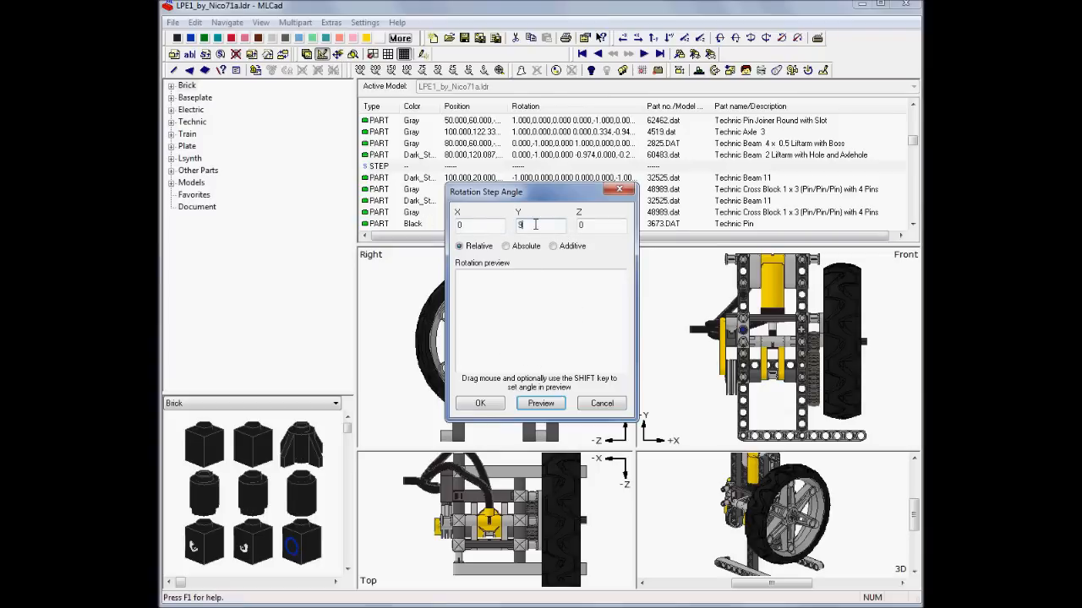
{"action": "left_click", "coordinate": [478, 403]}
Delete the STEP line directly above the new rotation step in the part list.
{"action": "left_click", "coordinate": [475, 211]}
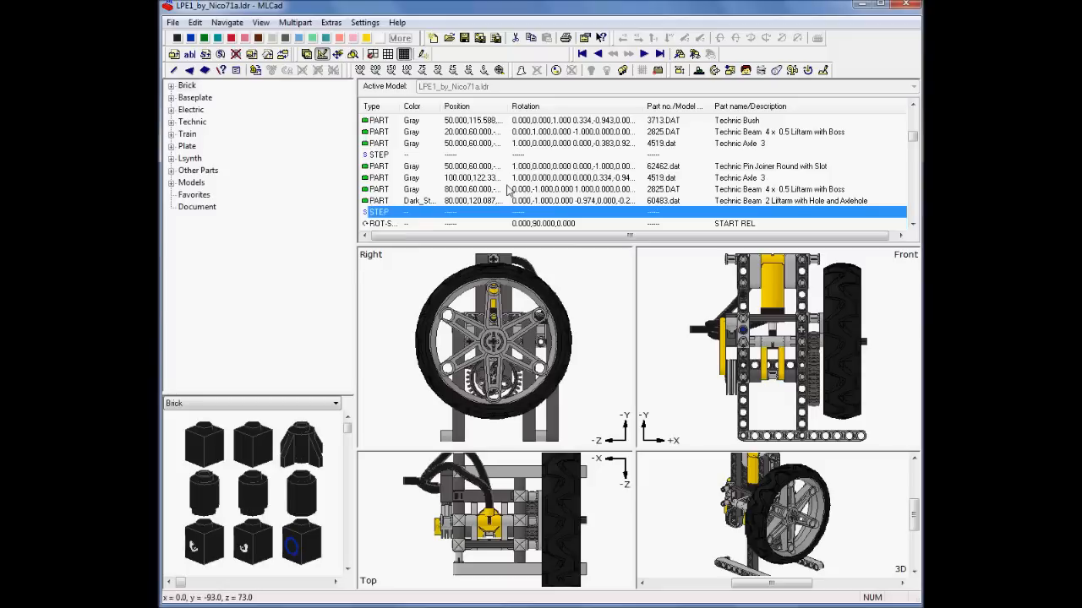
{"action": "scroll", "coordinate": [512, 176], "scroll_direction": "down", "scroll_amount": 1}
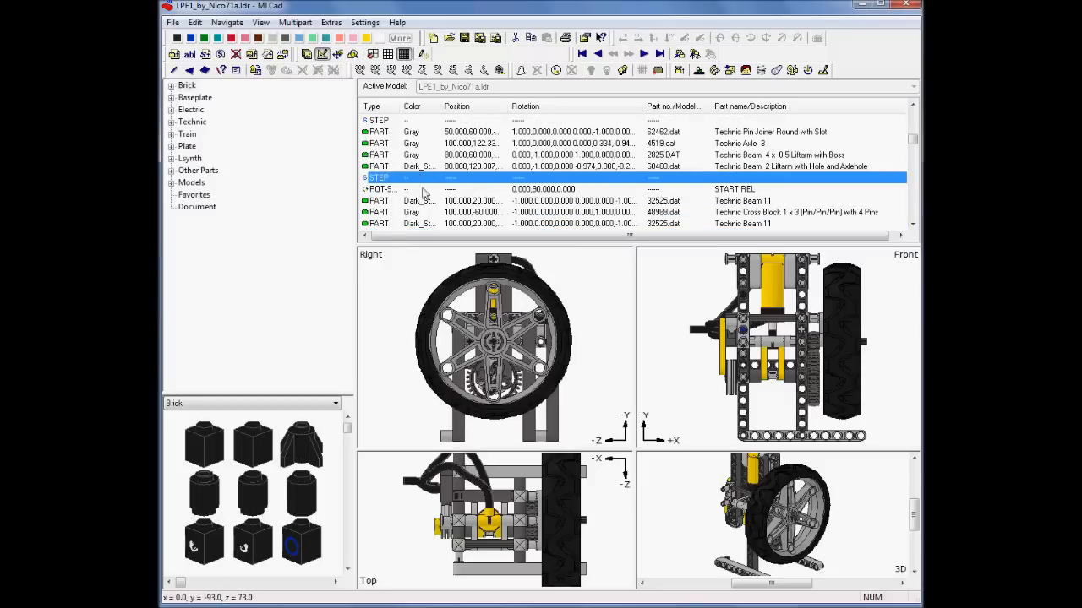
{"action": "scroll", "coordinate": [533, 192], "scroll_direction": "down", "scroll_amount": 1}
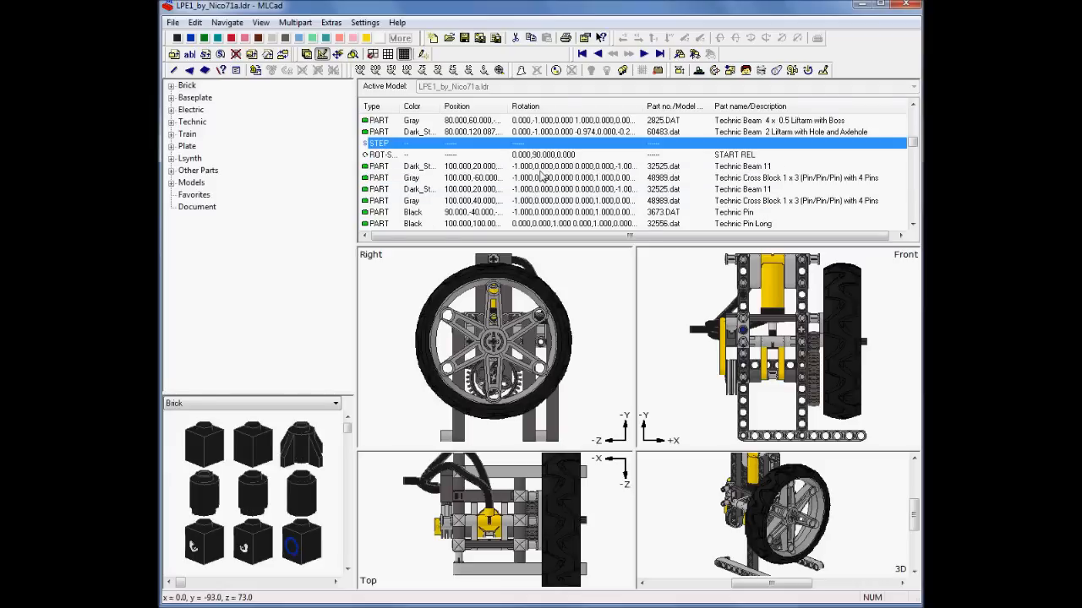
{"action": "scroll", "coordinate": [542, 176], "scroll_direction": "down", "scroll_amount": 1}
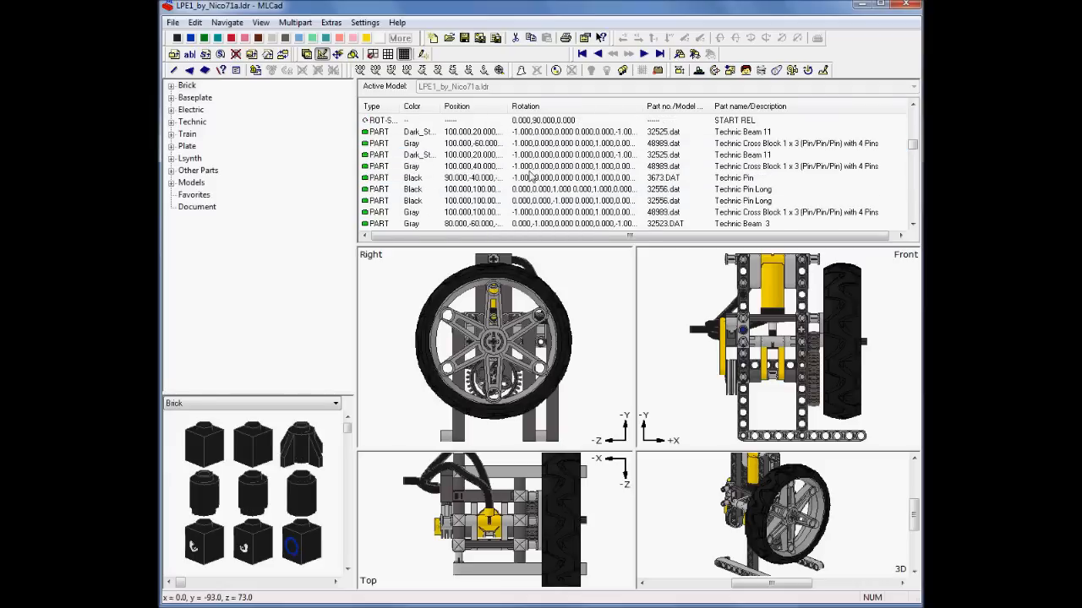
{"action": "scroll", "coordinate": [528, 176], "scroll_direction": "up", "scroll_amount": 1}
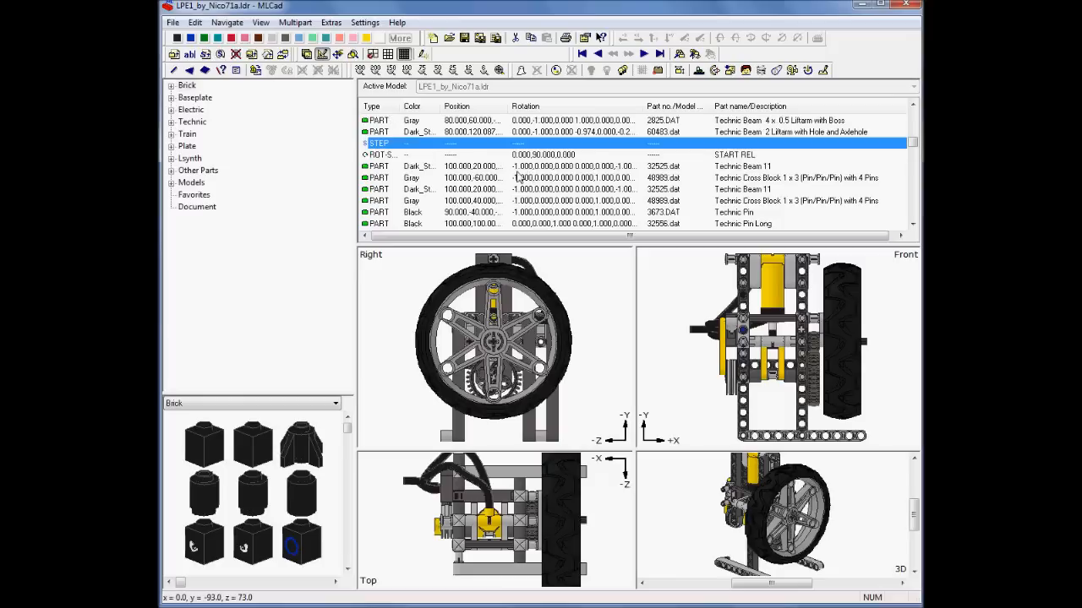
{"action": "key", "text": "Delete"}
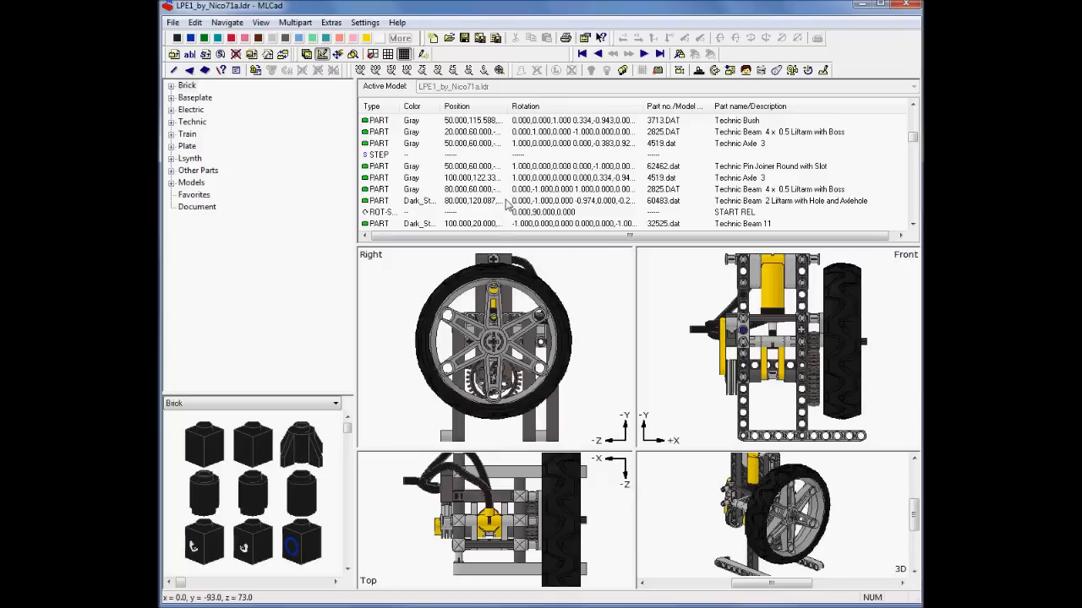
{"action": "scroll", "coordinate": [503, 206], "scroll_direction": "down", "scroll_amount": 1}
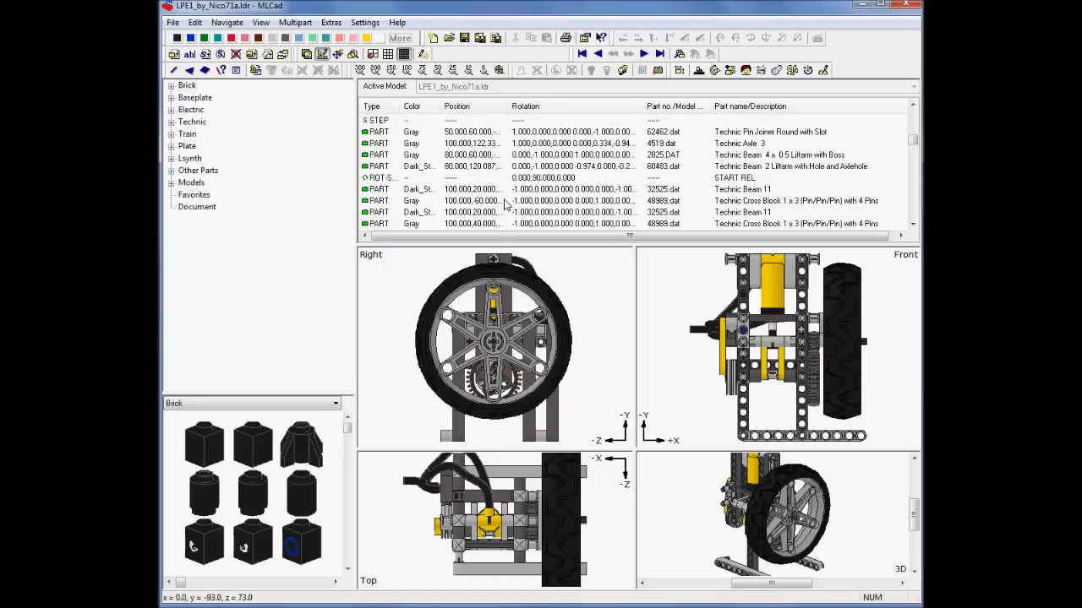
Add a rotation end step after the STEP line that separates the Technic Bush from the Technic Beam 7.
{"action": "scroll", "coordinate": [504, 206], "scroll_direction": "down", "scroll_amount": 3}
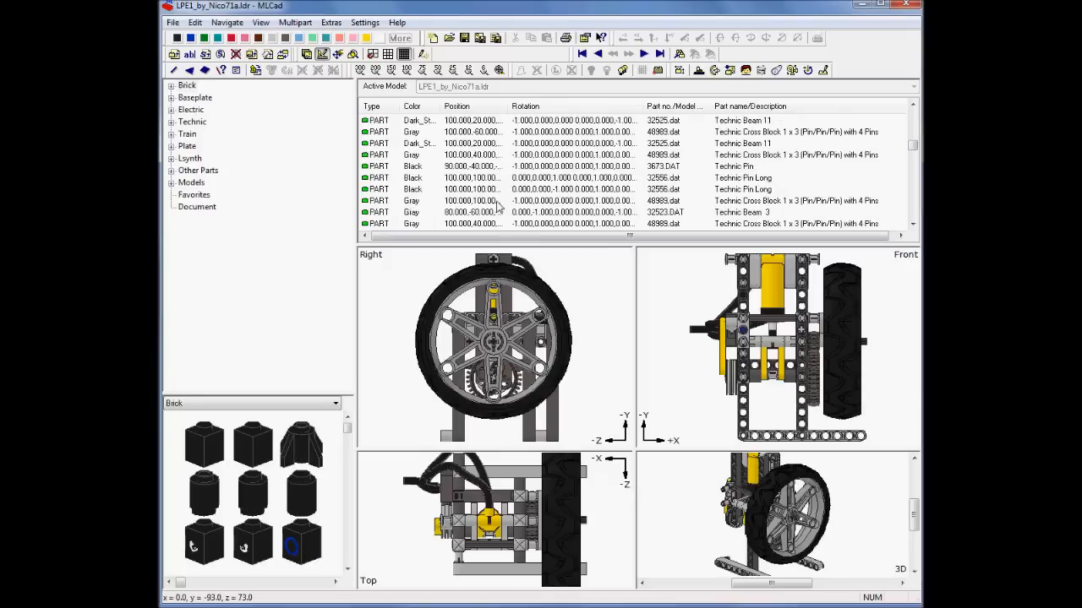
{"action": "right_click", "coordinate": [458, 212]}
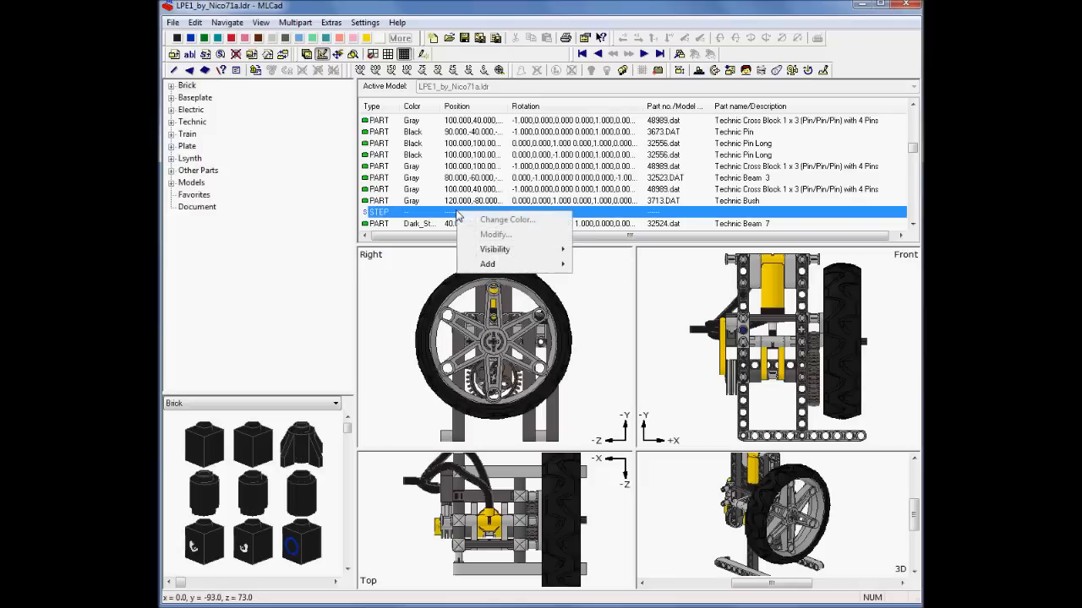
{"action": "mouse_move", "coordinate": [507, 264]}
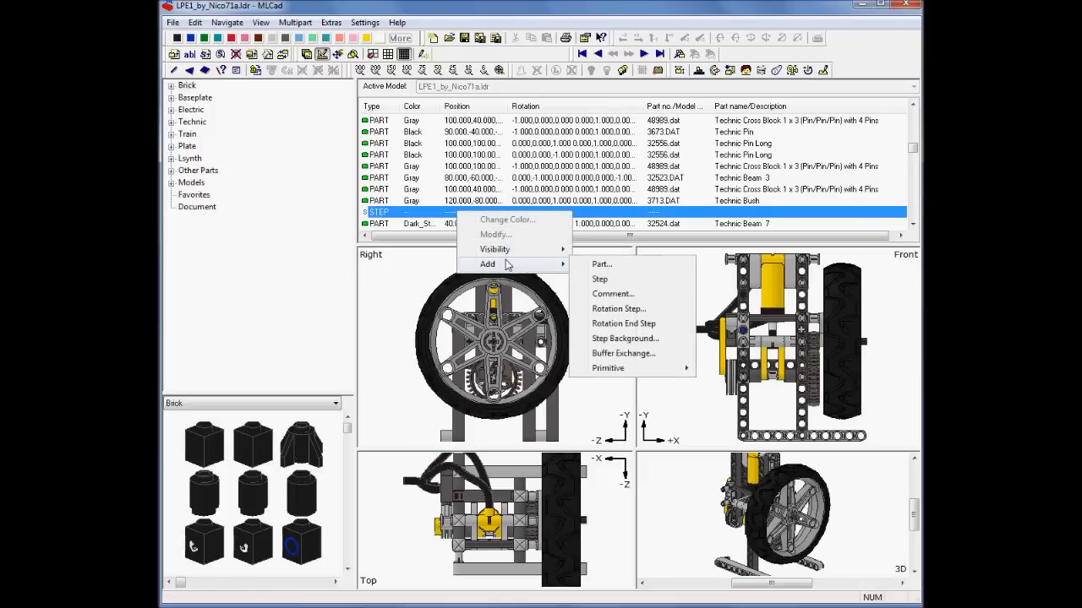
{"action": "left_click", "coordinate": [630, 324]}
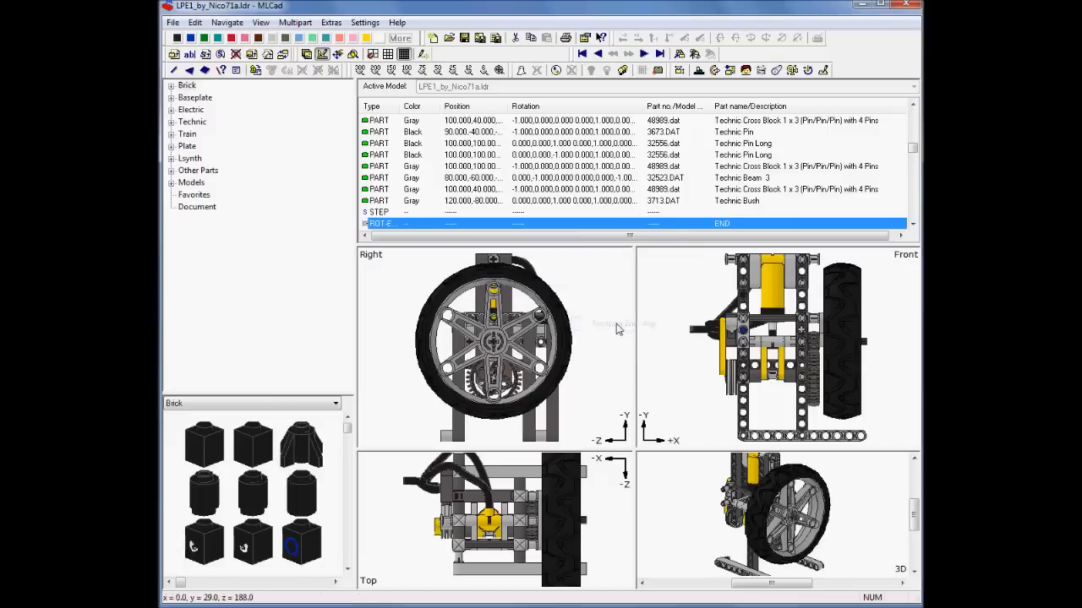
{"action": "scroll", "coordinate": [490, 216], "scroll_direction": "down", "scroll_amount": 1}
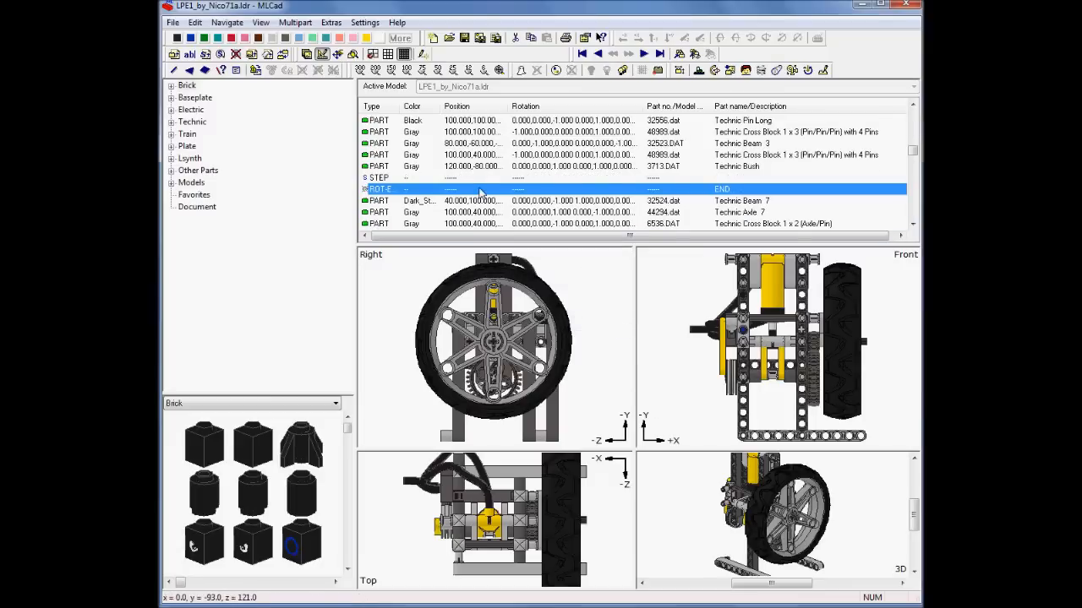
{"action": "scroll", "coordinate": [480, 192], "scroll_direction": "down", "scroll_amount": 1}
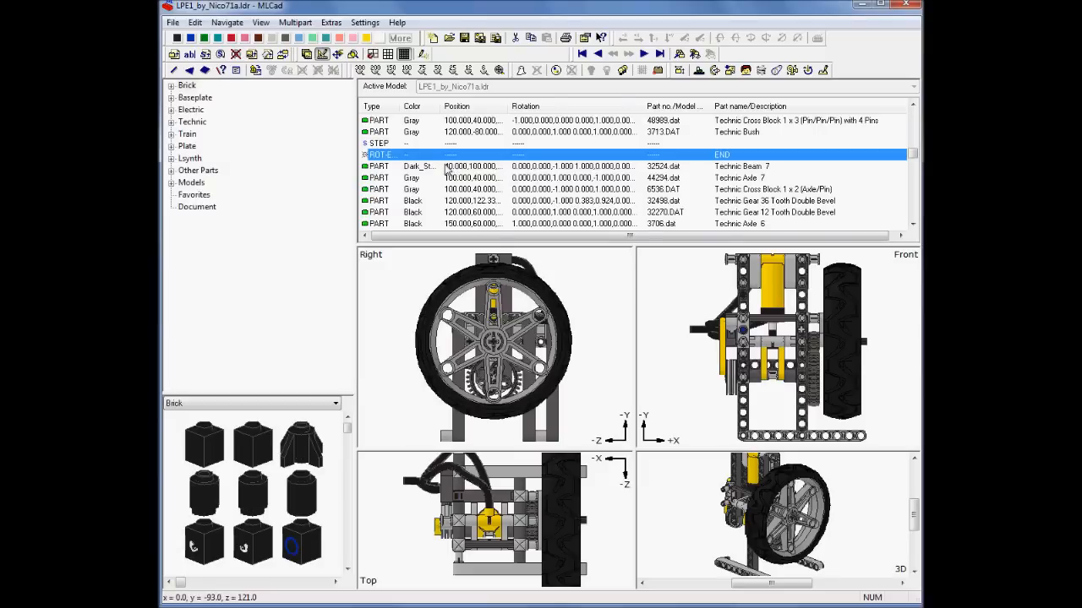
Delete the STEP line directly above the new rotation end line in the part list.
{"action": "scroll", "coordinate": [440, 170], "scroll_direction": "up", "scroll_amount": 1}
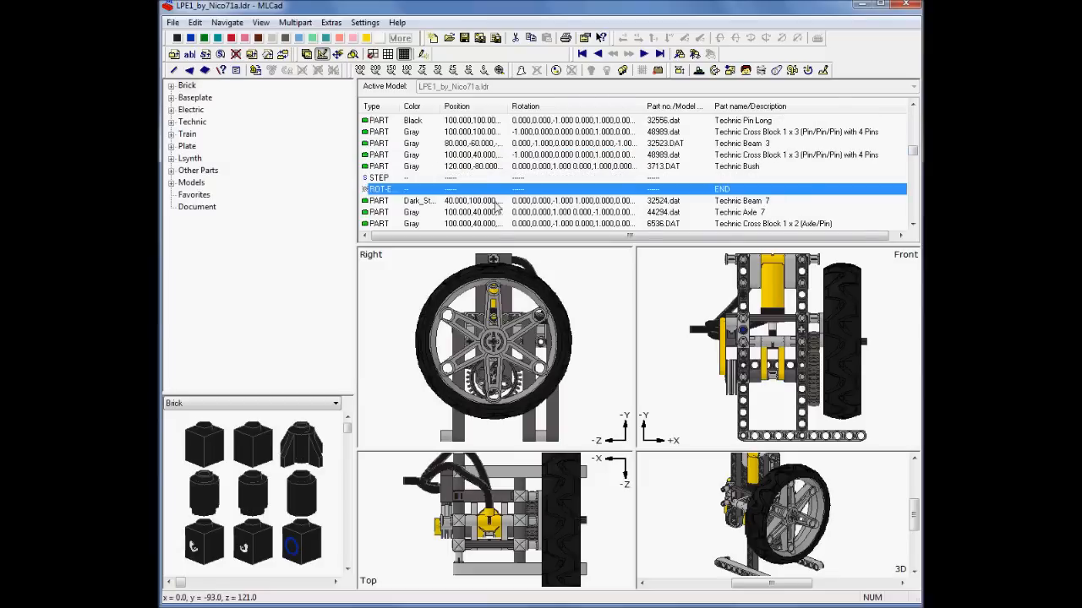
{"action": "scroll", "coordinate": [496, 204], "scroll_direction": "up", "scroll_amount": 1}
{"action": "left_click", "coordinate": [401, 213]}
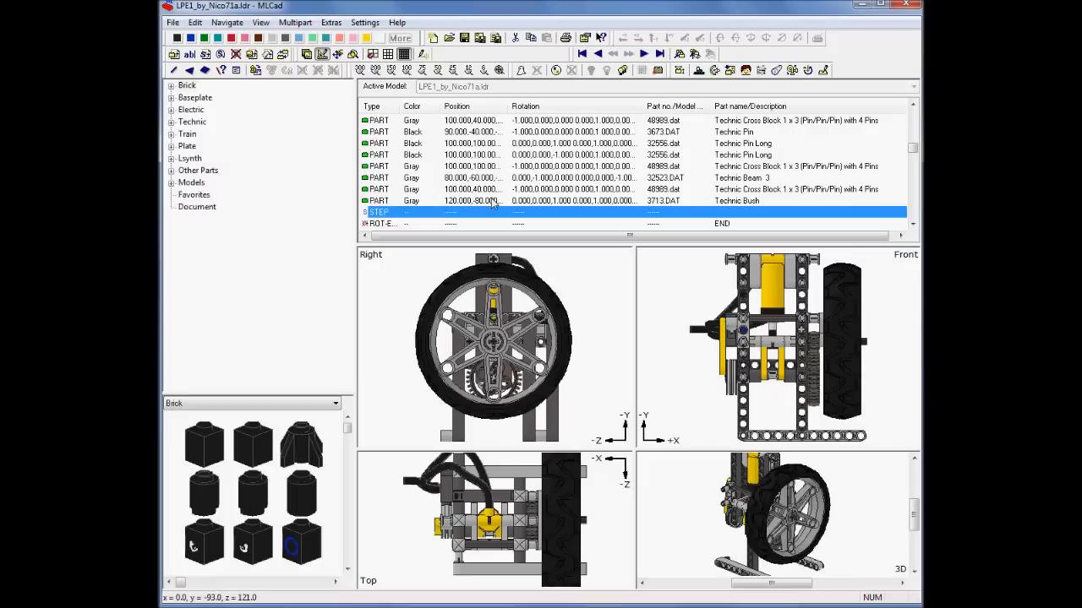
{"action": "scroll", "coordinate": [495, 204], "scroll_direction": "up", "scroll_amount": 1}
{"action": "scroll", "coordinate": [516, 201], "scroll_direction": "down", "scroll_amount": 1}
{"action": "scroll", "coordinate": [538, 197], "scroll_direction": "down", "scroll_amount": 1}
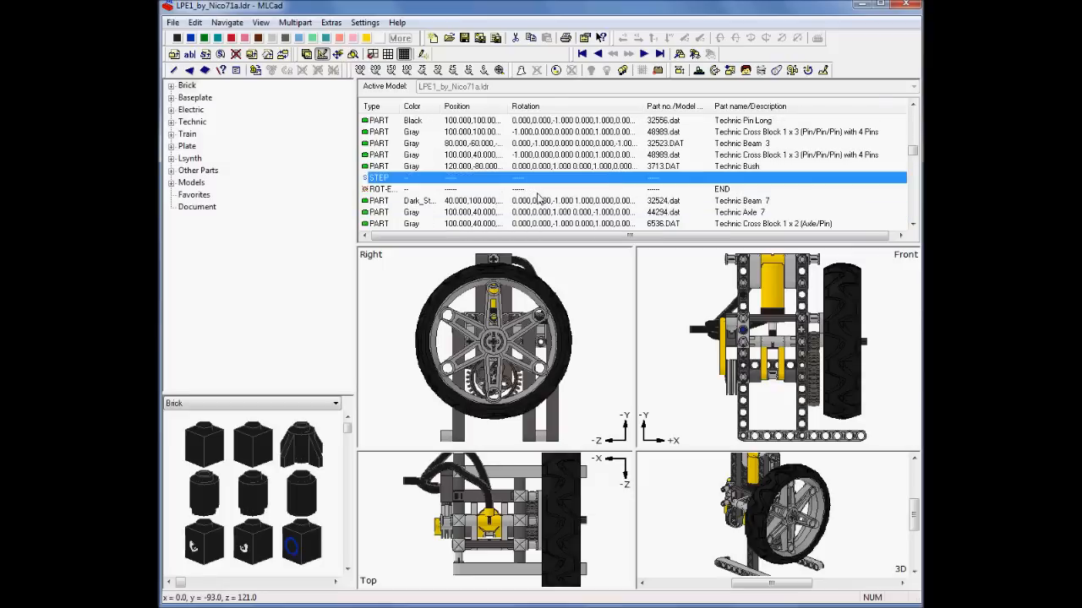
{"action": "key", "text": "Delete"}
Review the part list from the START REL rotation step to the rotation end line and the parts after it.
{"action": "scroll", "coordinate": [552, 193], "scroll_direction": "up", "scroll_amount": 4}
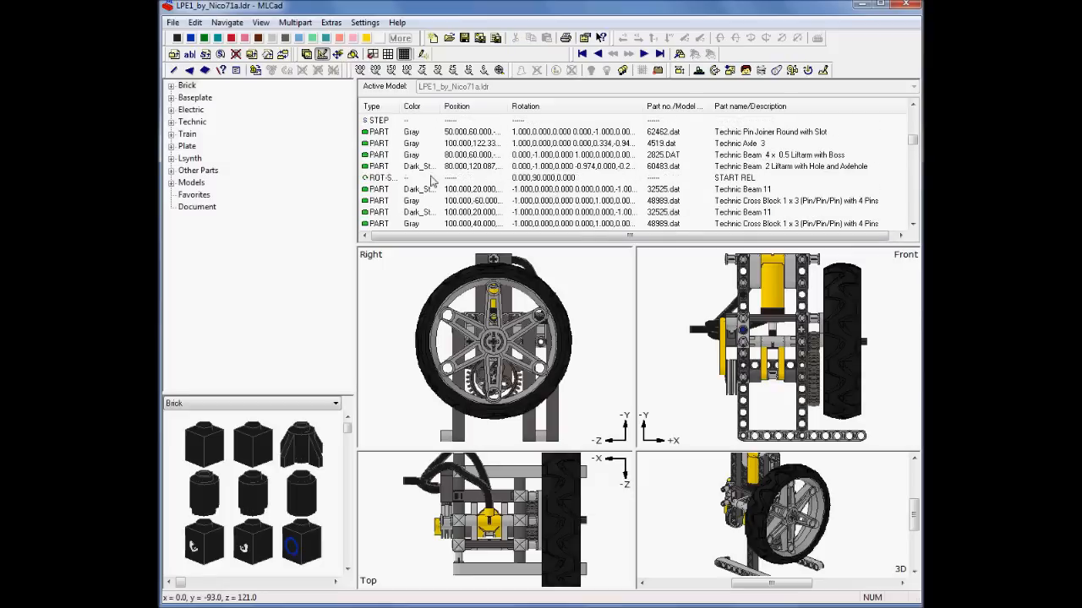
{"action": "scroll", "coordinate": [429, 182], "scroll_direction": "down", "scroll_amount": 1}
{"action": "scroll", "coordinate": [422, 184], "scroll_direction": "up", "scroll_amount": 1}
{"action": "scroll", "coordinate": [458, 182], "scroll_direction": "down", "scroll_amount": 3}
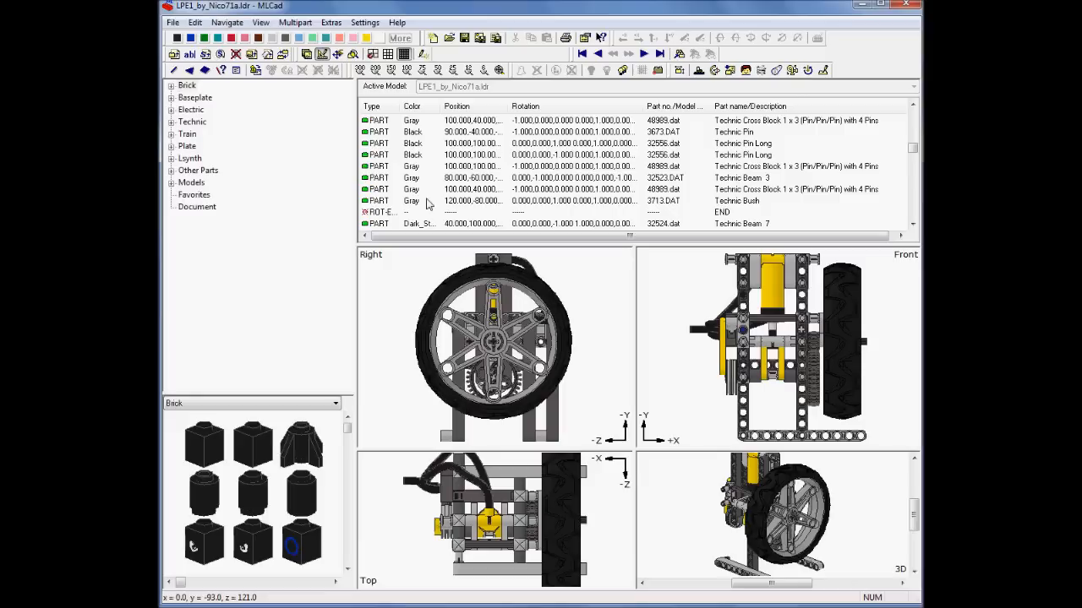
{"action": "scroll", "coordinate": [429, 205], "scroll_direction": "down", "scroll_amount": 5}
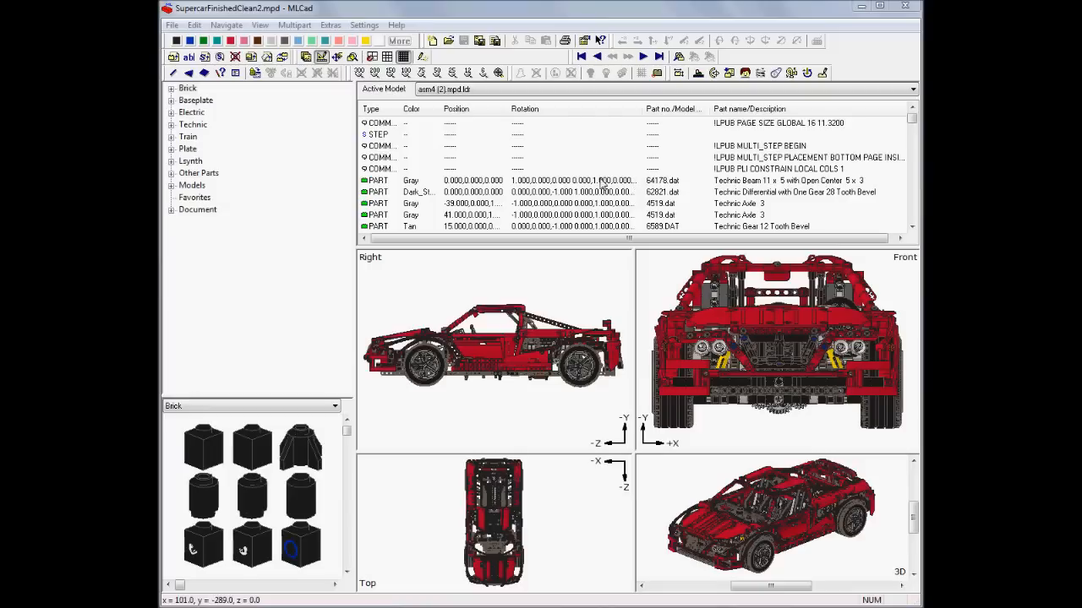
View the import dialog for adding a submodel to SupercarFinishedClean2.mpd and cancel it.
{"action": "left_click", "coordinate": [430, 91]}
{"action": "left_click", "coordinate": [430, 101]}
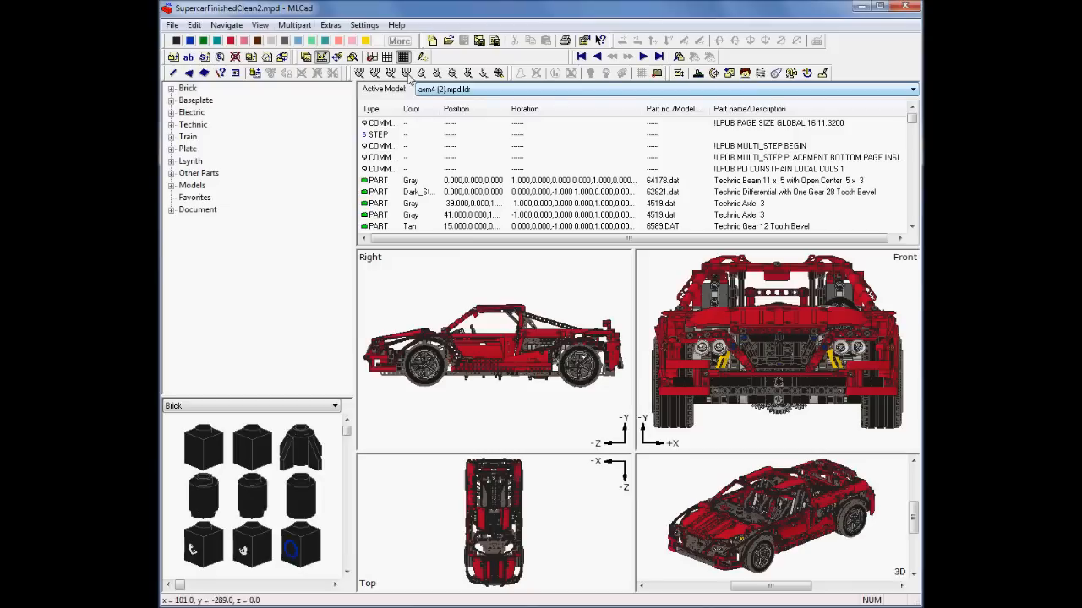
{"action": "left_click", "coordinate": [306, 25]}
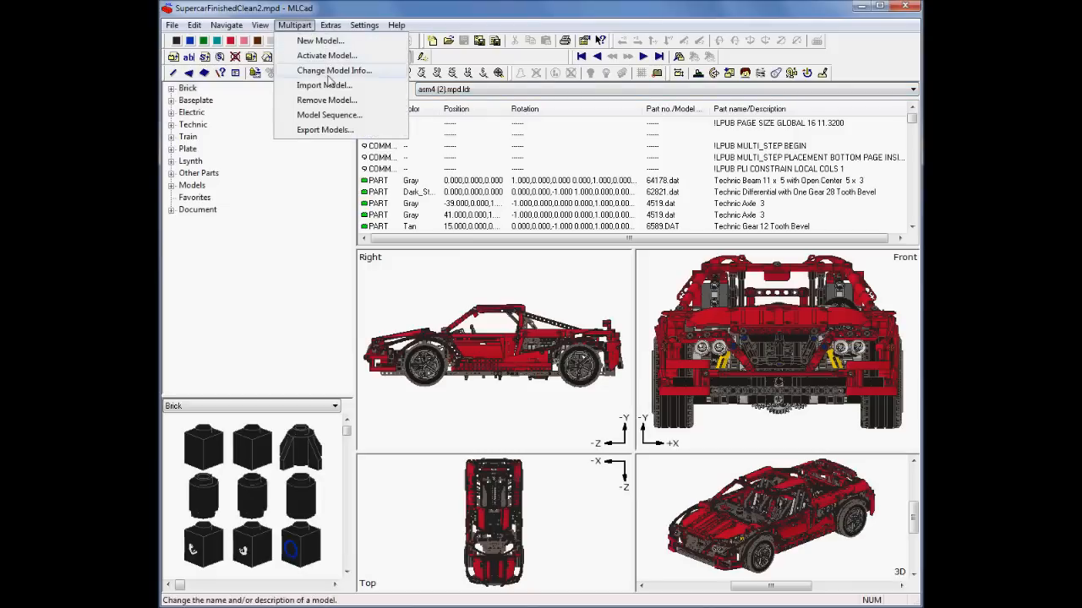
{"action": "left_click", "coordinate": [321, 85]}
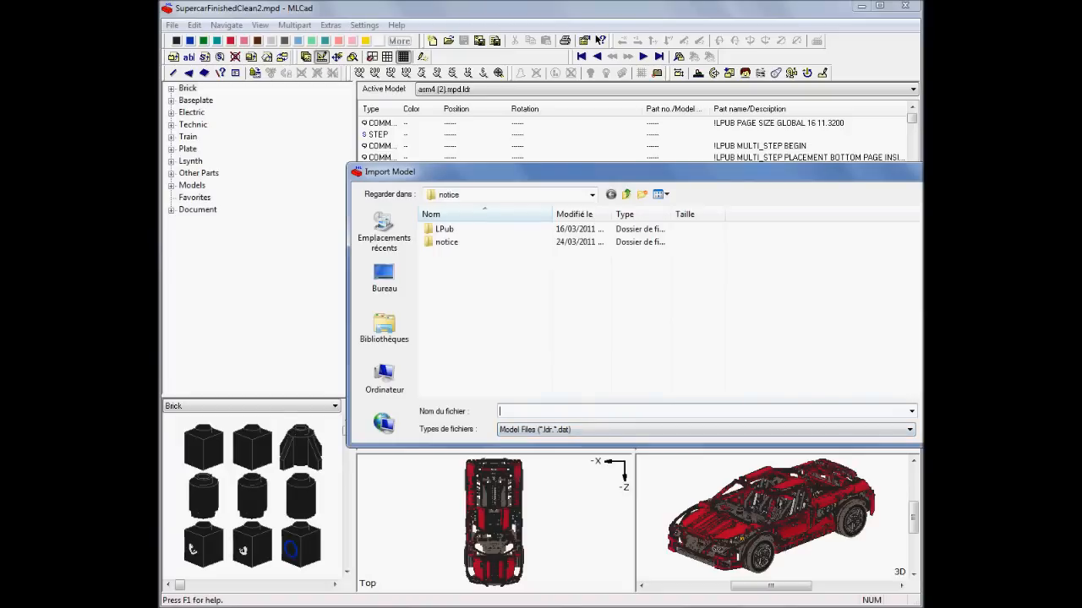
{"action": "key", "text": "Escape"}
Make the frontshield.ldr submodel active and examine its parts, STEP lines and flexible axle sections.
{"action": "left_click", "coordinate": [548, 89]}
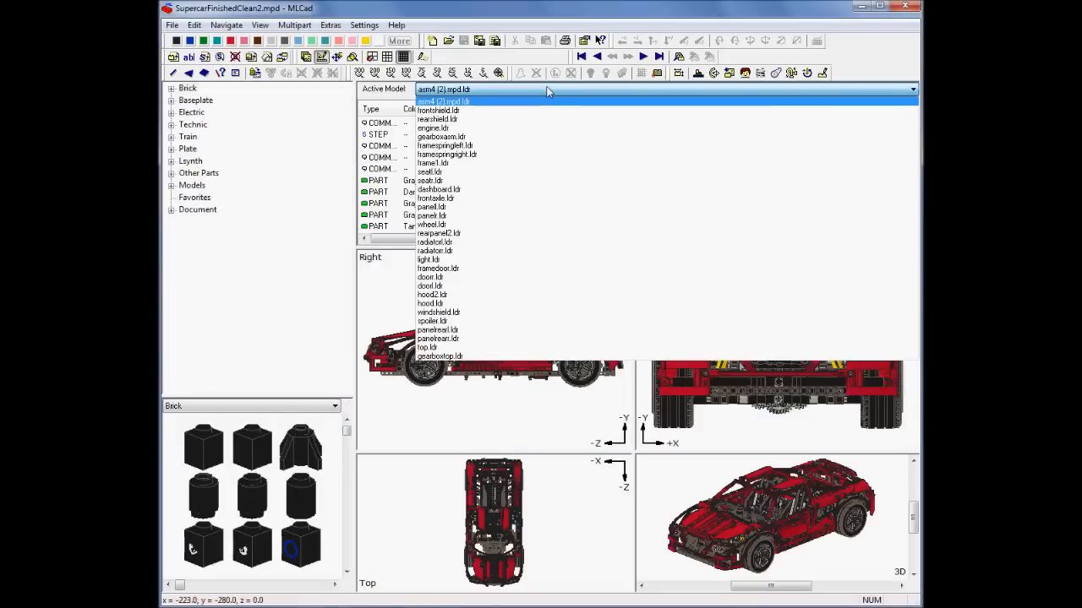
{"action": "left_click", "coordinate": [454, 110]}
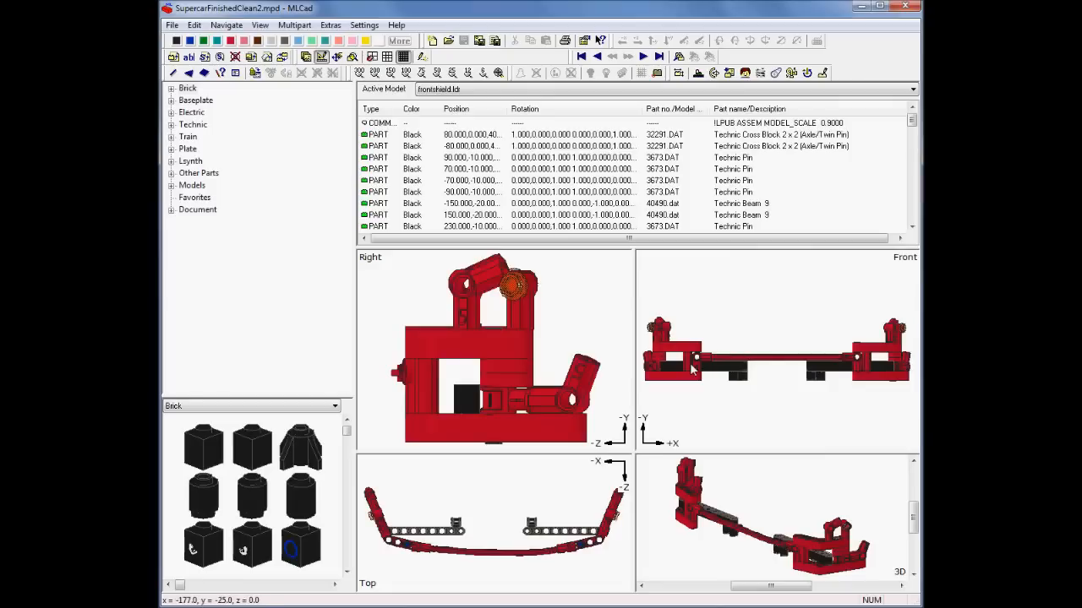
{"action": "left_click", "coordinate": [649, 180]}
{"action": "scroll", "coordinate": [646, 181], "scroll_direction": "down", "scroll_amount": 4}
{"action": "scroll", "coordinate": [617, 182], "scroll_direction": "down", "scroll_amount": 1}
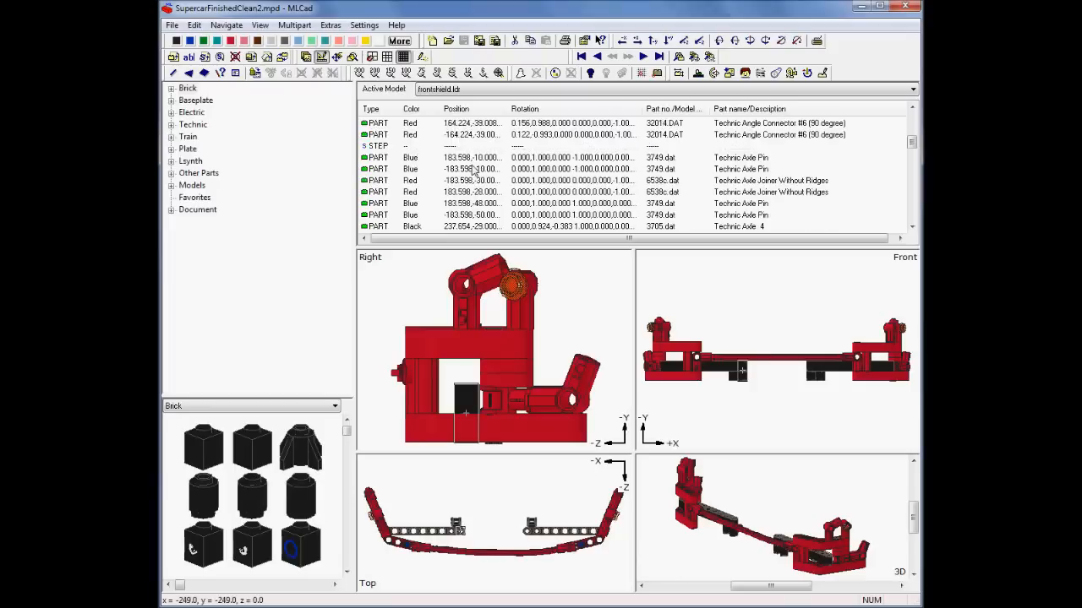
{"action": "left_click", "coordinate": [447, 157]}
{"action": "scroll", "coordinate": [539, 171], "scroll_direction": "down", "scroll_amount": 1}
{"action": "scroll", "coordinate": [539, 172], "scroll_direction": "down", "scroll_amount": 2}
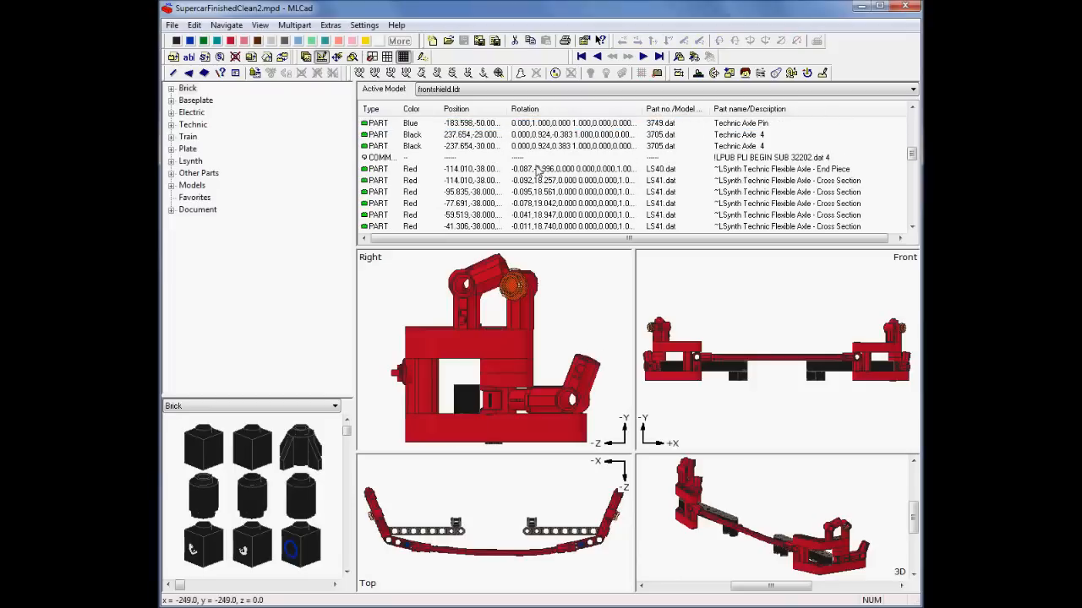
{"action": "scroll", "coordinate": [533, 171], "scroll_direction": "down", "scroll_amount": 3}
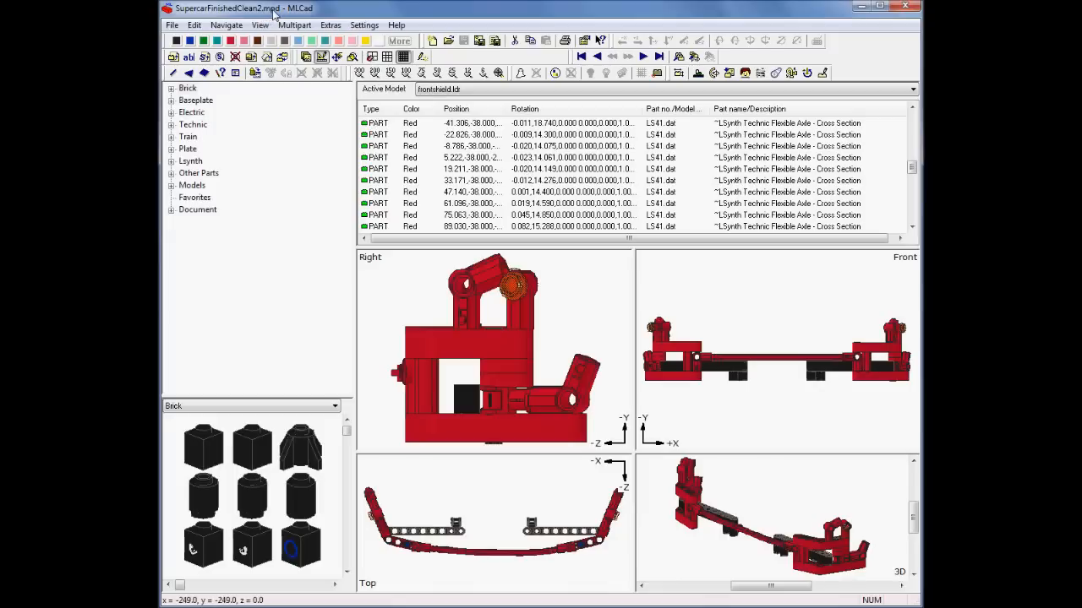
Return to the main model asm4 (2).mpd.ldr and place the document's frontshield.ldr submodel below the car in the Right view.
{"action": "left_click", "coordinate": [448, 89]}
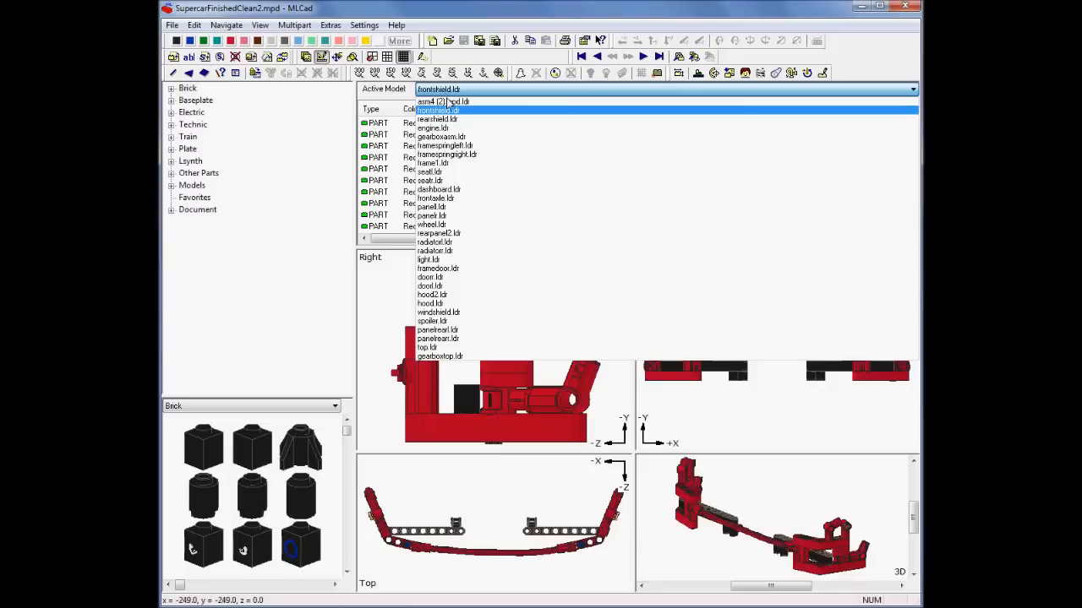
{"action": "left_click", "coordinate": [455, 107]}
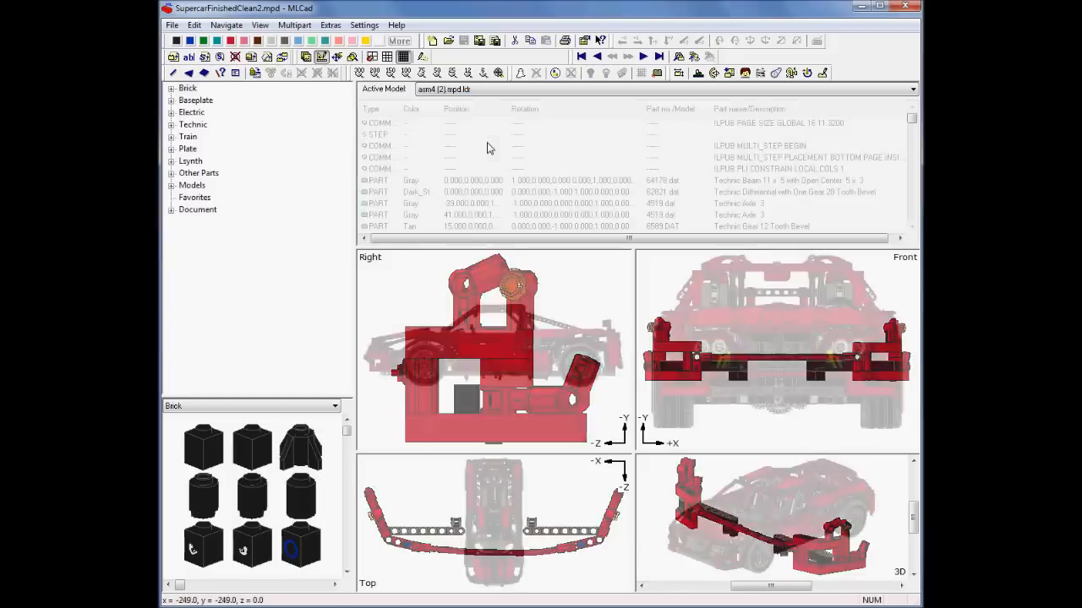
{"action": "left_click", "coordinate": [196, 210]}
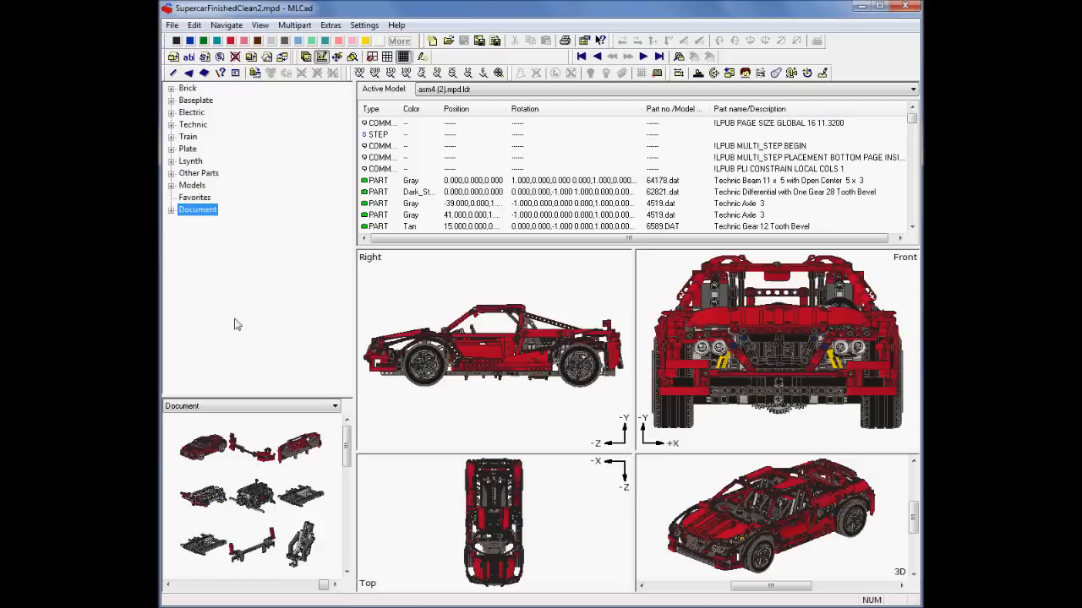
{"action": "left_click_drag", "start_coordinate": [245, 453], "coordinate": [494, 429]}
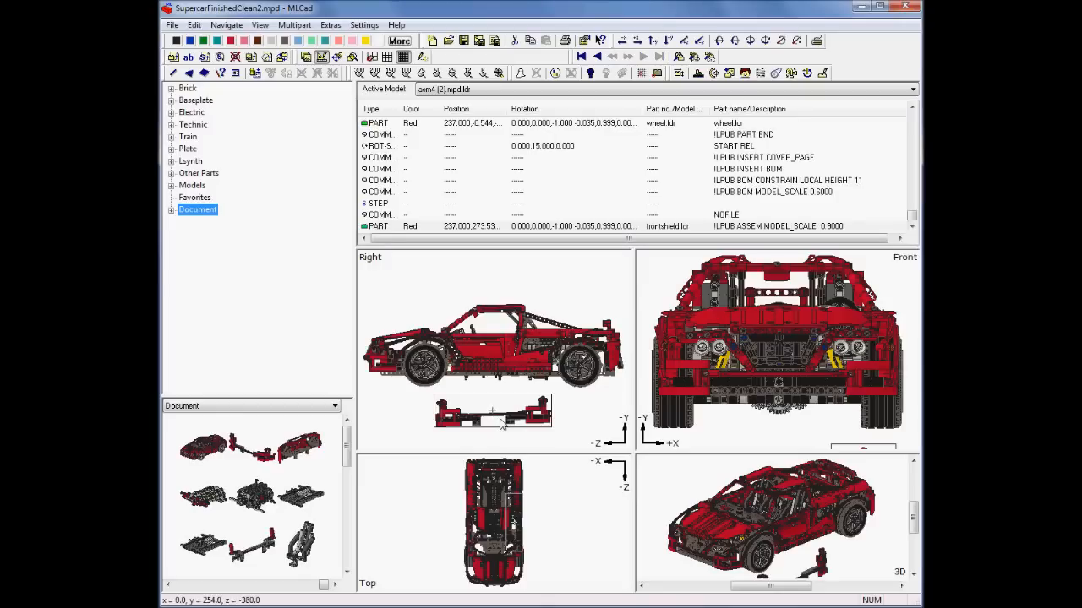
Delete the newly placed frontshield.ldr submodel from the end of the main model's part list.
{"action": "left_click", "coordinate": [913, 226]}
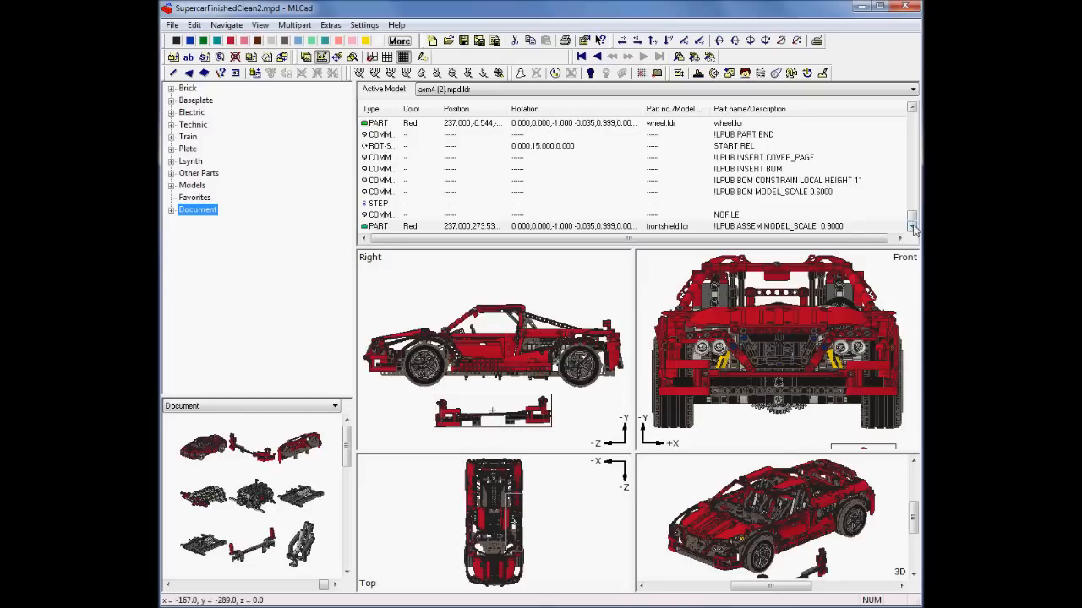
{"action": "left_click", "coordinate": [377, 227]}
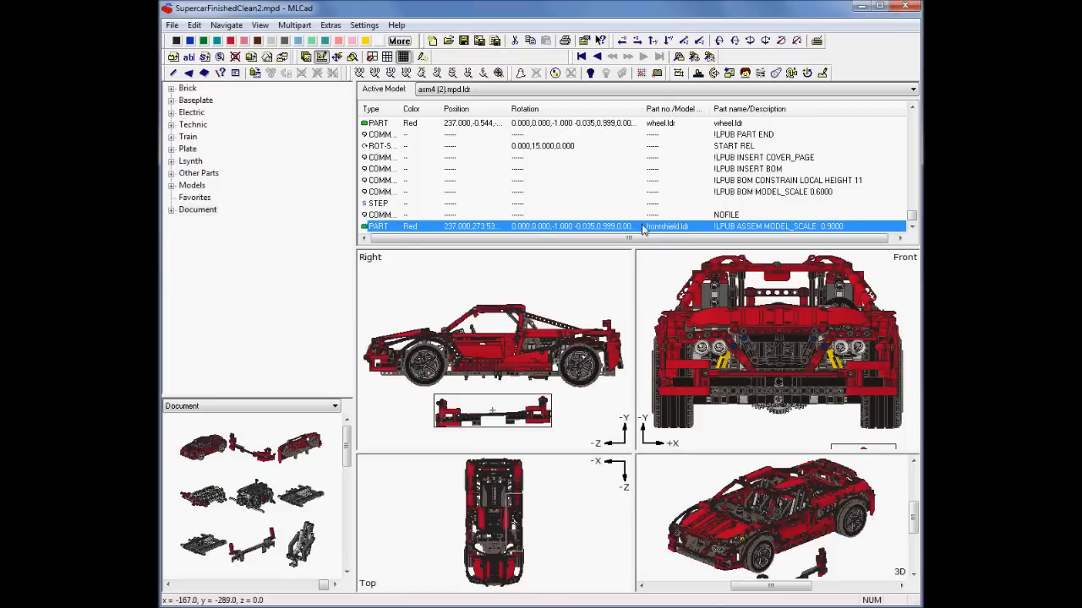
{"action": "key", "text": "Delete"}
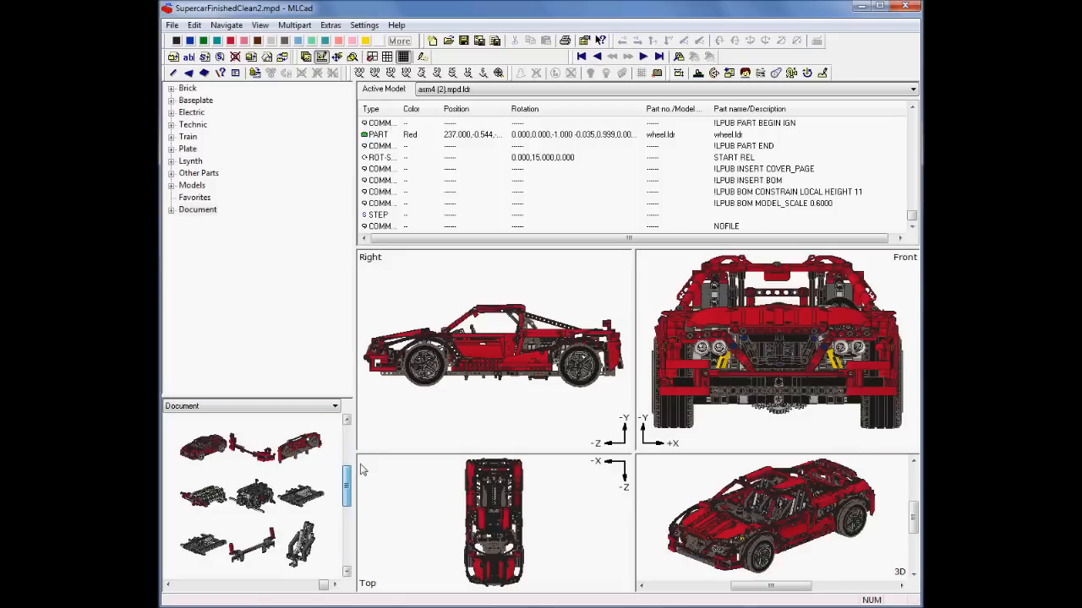
Look through the list of submodels and reselect asm4 (2).mpd.ldr as the active model.
{"action": "left_click", "coordinate": [455, 88]}
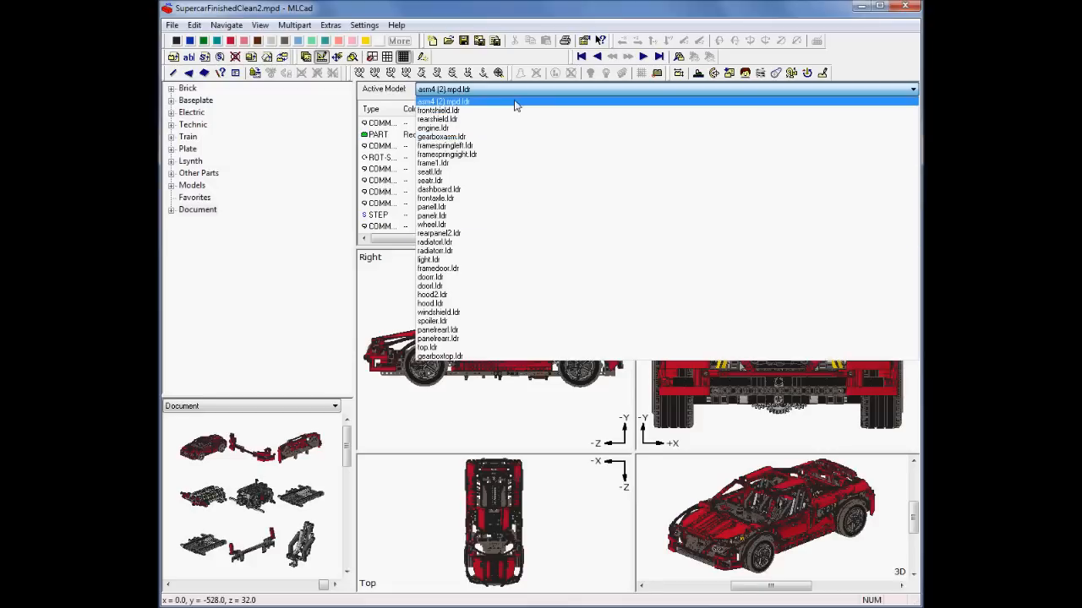
{"action": "left_click", "coordinate": [514, 102]}
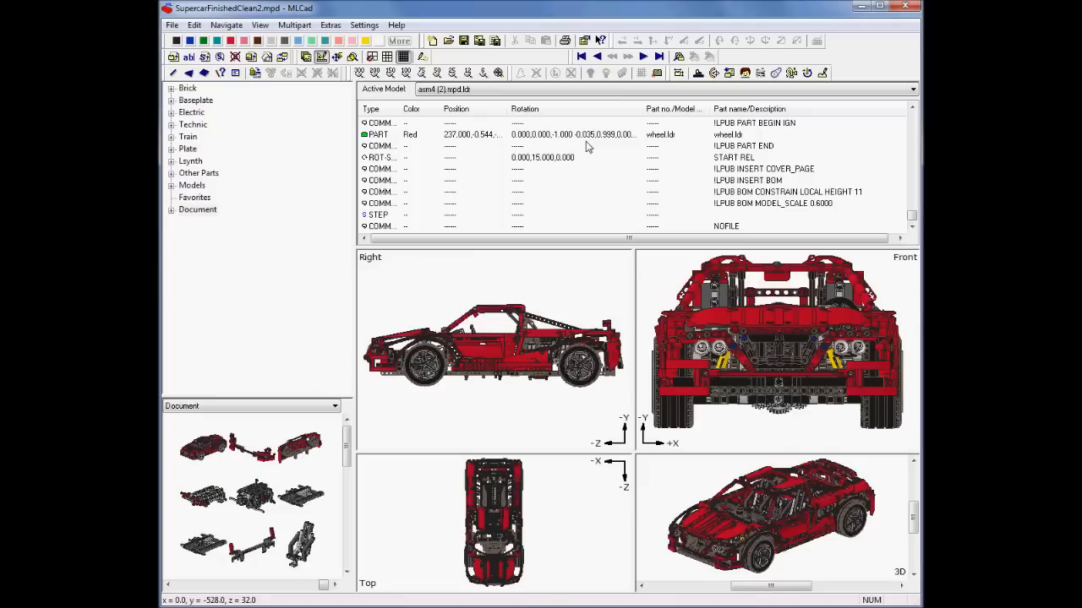
{"action": "left_click", "coordinate": [599, 89]}
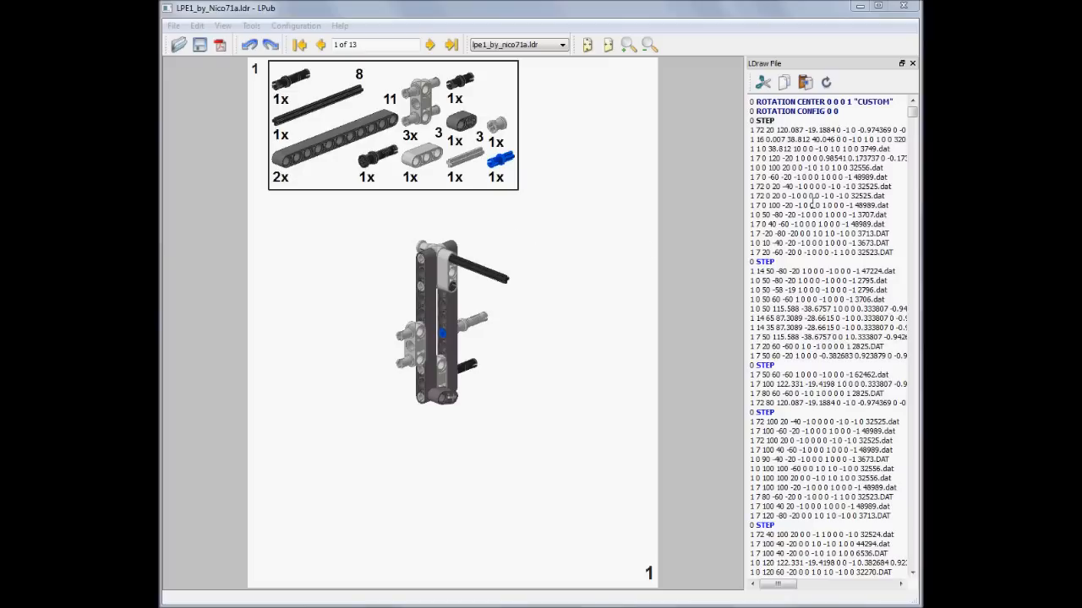
In LPub, examine the STEP, ROTSTEP and part lines in the LDraw code of LPE1_by_Nico71a.ldr.
{"action": "mouse_move", "coordinate": [911, 112]}
{"action": "left_mouse_down"}
{"action": "mouse_move", "coordinate": [912, 348]}
{"action": "mouse_move", "coordinate": [914, 111]}
{"action": "left_mouse_up"}
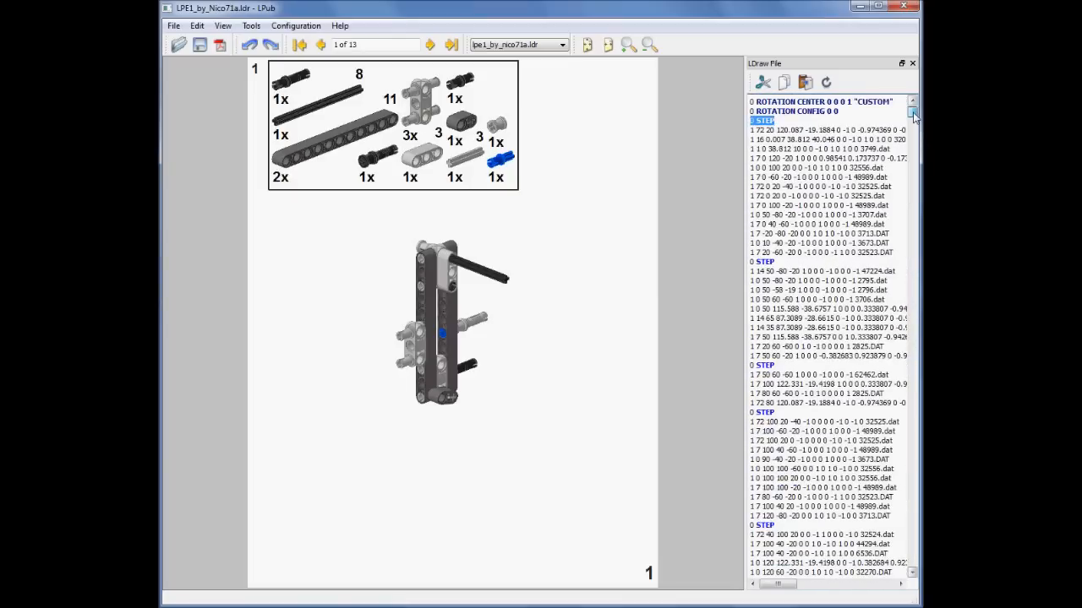
{"action": "left_click", "coordinate": [779, 124]}
{"action": "scroll", "coordinate": [779, 124], "scroll_direction": "down", "scroll_amount": 4}
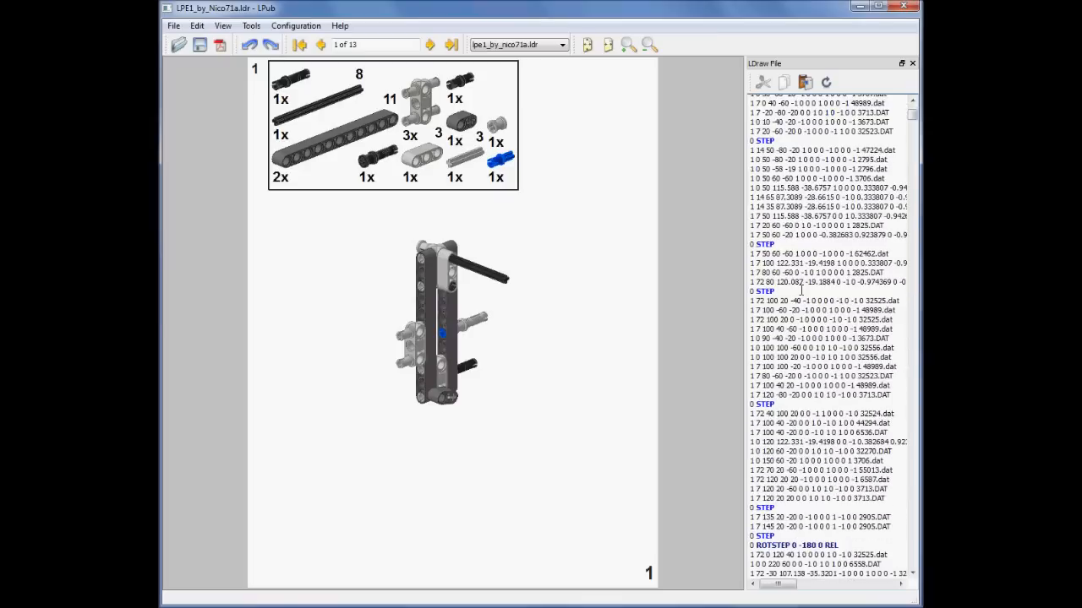
{"action": "scroll", "coordinate": [849, 534], "scroll_direction": "up", "scroll_amount": 4}
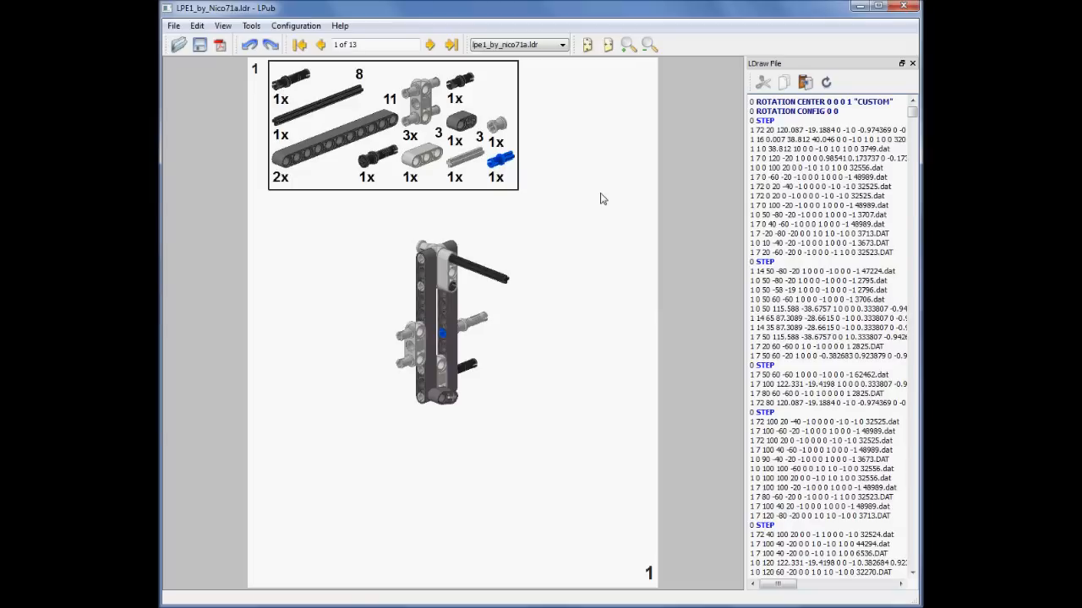
View the LPub preferences for the LDraw directory, renderer paths and default units, and close them.
{"action": "left_click", "coordinate": [296, 26]}
{"action": "left_click", "coordinate": [310, 151]}
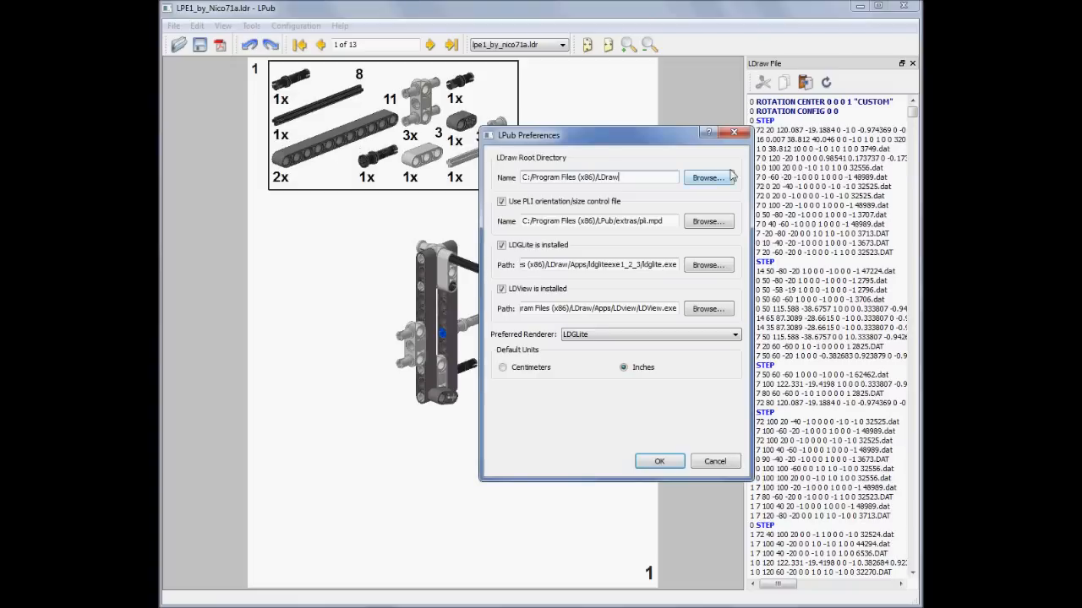
{"action": "left_click", "coordinate": [748, 132]}
View the project's global resolution settings and cancel without changing them.
{"action": "left_click", "coordinate": [296, 25]}
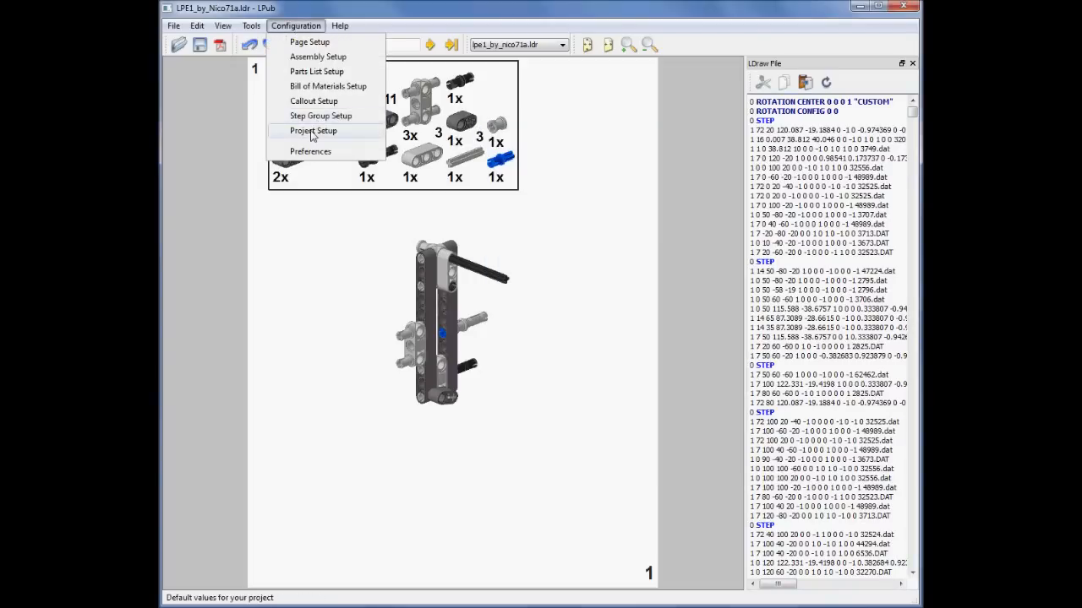
{"action": "left_click", "coordinate": [310, 133]}
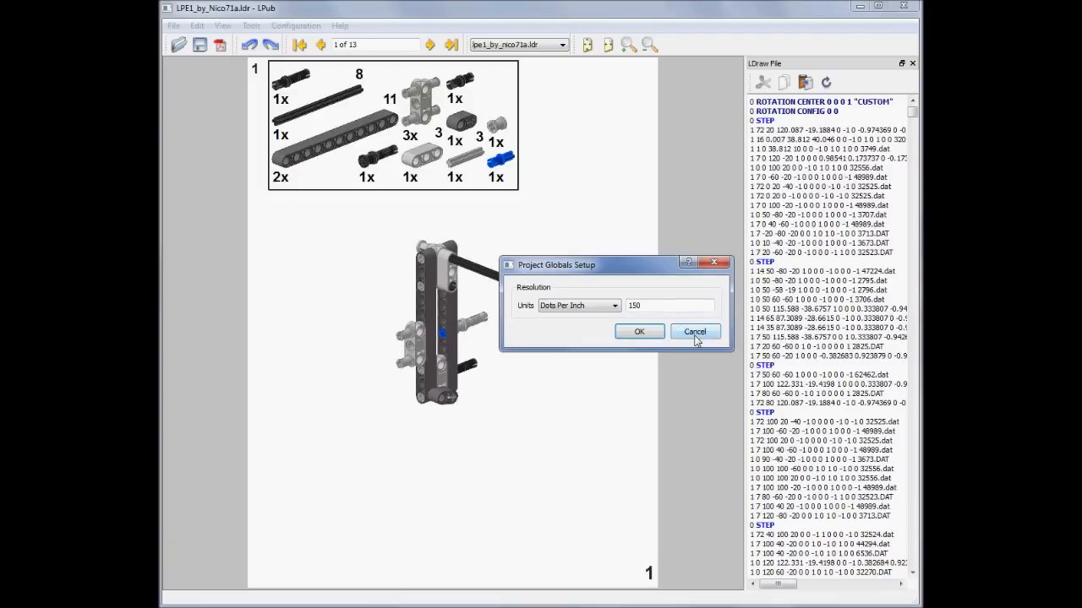
{"action": "left_click", "coordinate": [688, 335]}
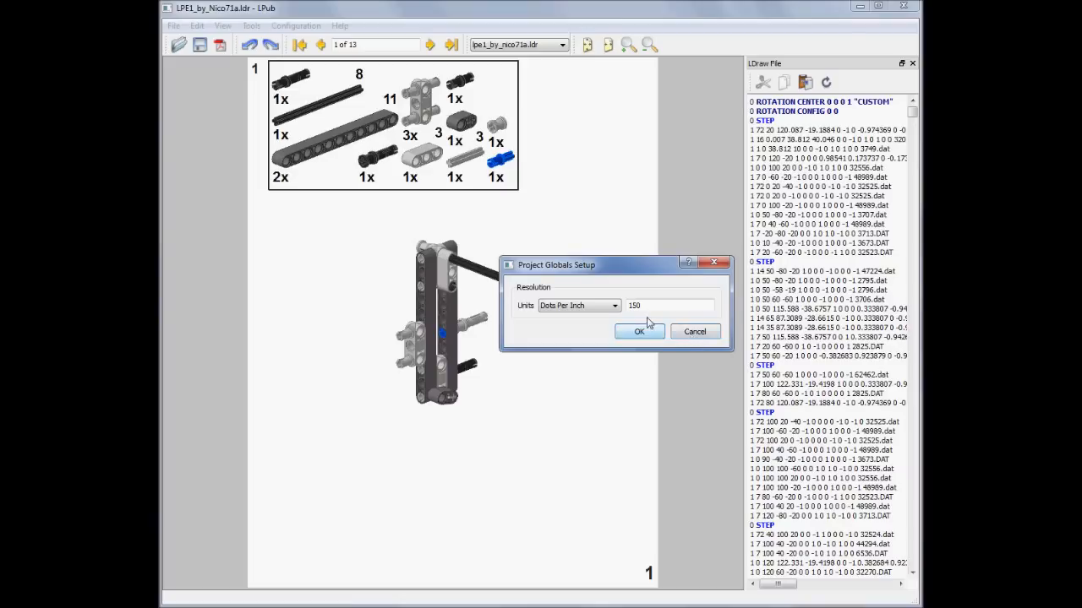
{"action": "left_click", "coordinate": [709, 333]}
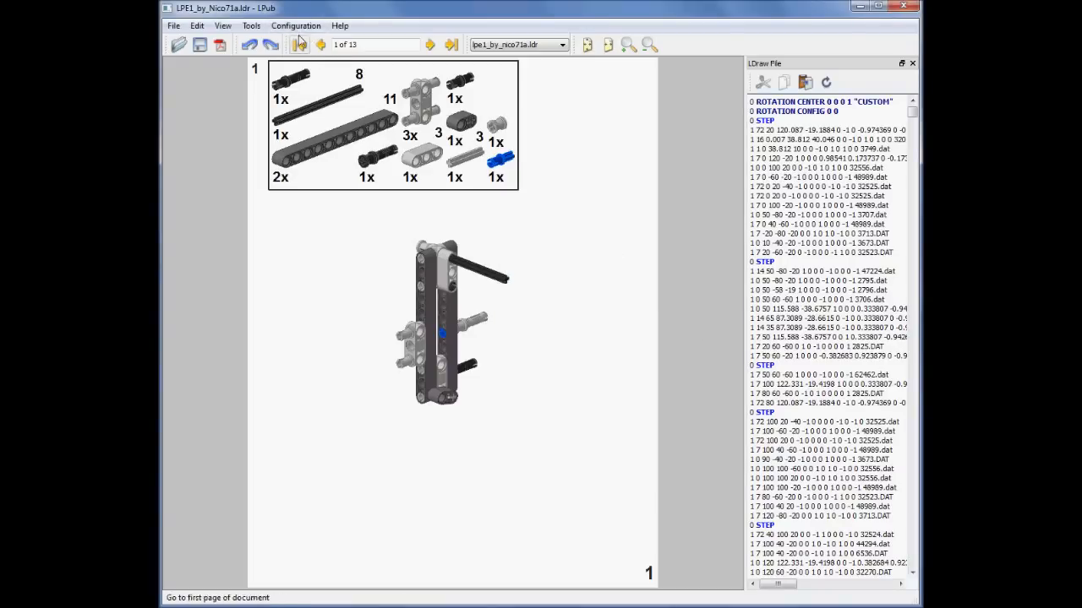
{"action": "left_click", "coordinate": [251, 25]}
{"action": "mouse_move", "coordinate": [298, 27]}
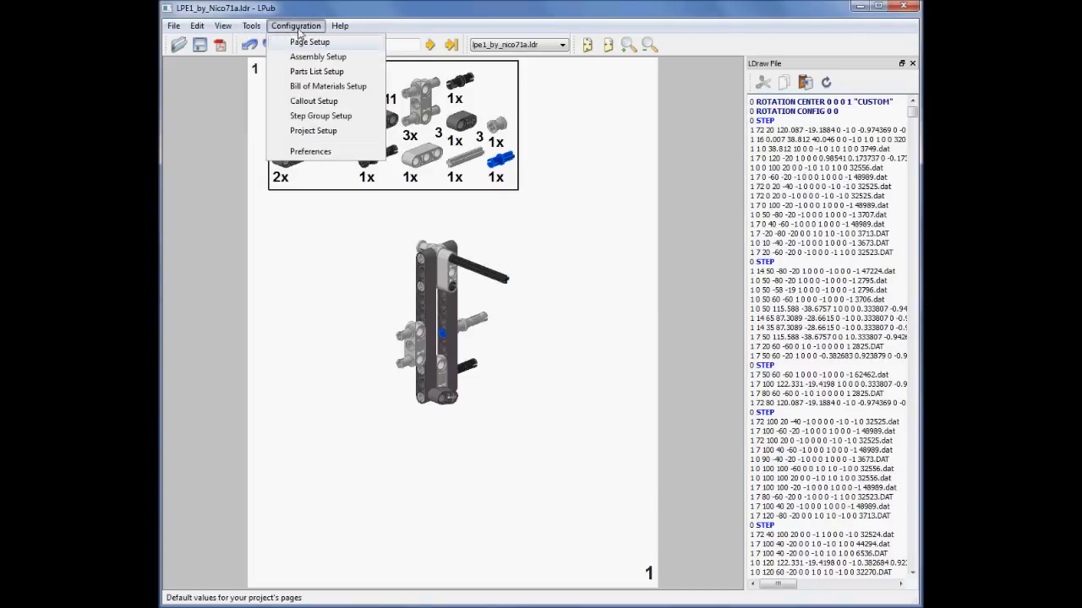
{"action": "left_click", "coordinate": [368, 17]}
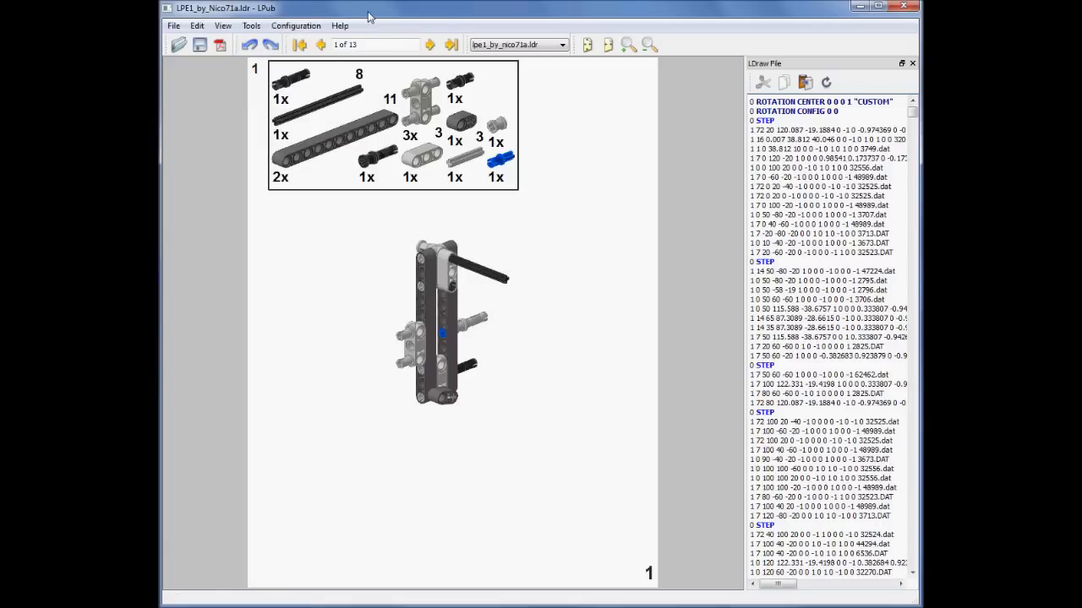
Set the global page size to 11 by 8.5 inches for a landscape layout.
{"action": "left_click", "coordinate": [310, 28]}
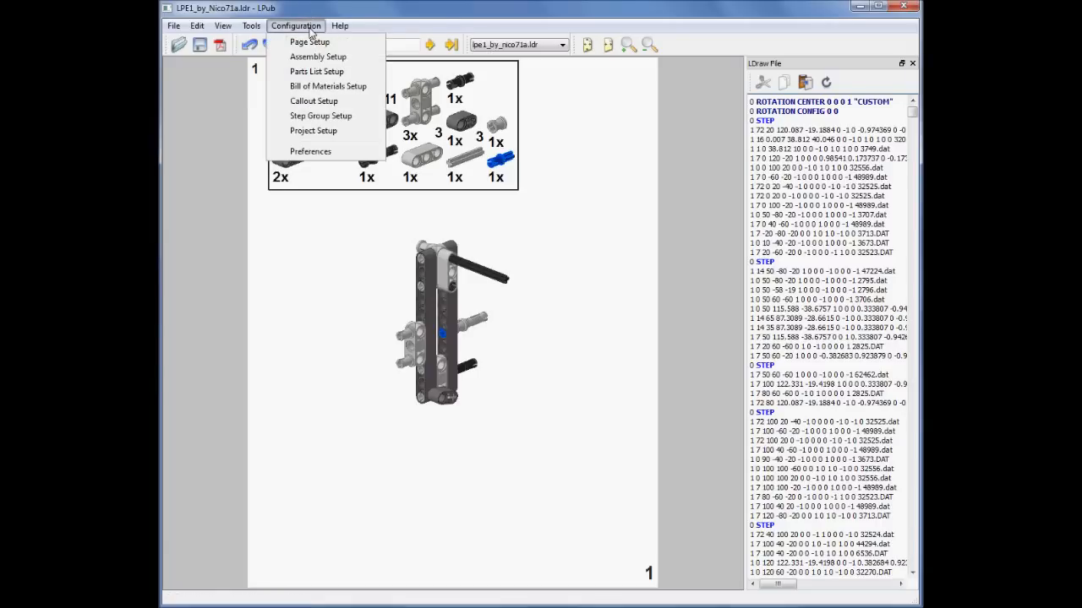
{"action": "left_click", "coordinate": [313, 43]}
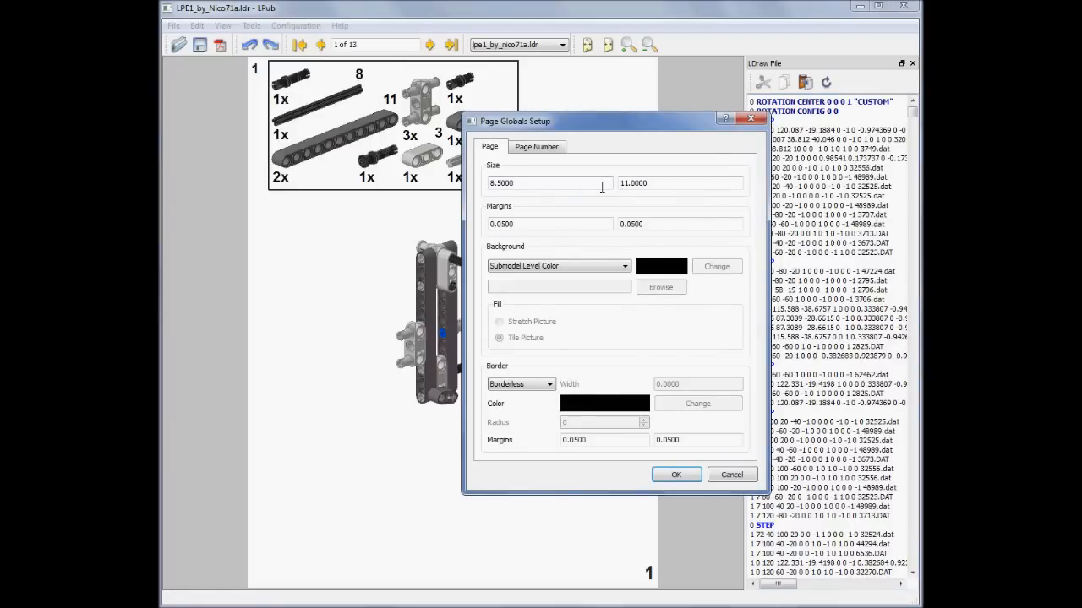
{"action": "left_click_drag", "start_coordinate": [601, 187], "coordinate": [492, 185]}
{"action": "type", "text": "11"}
{"action": "key", "text": "Tab"}
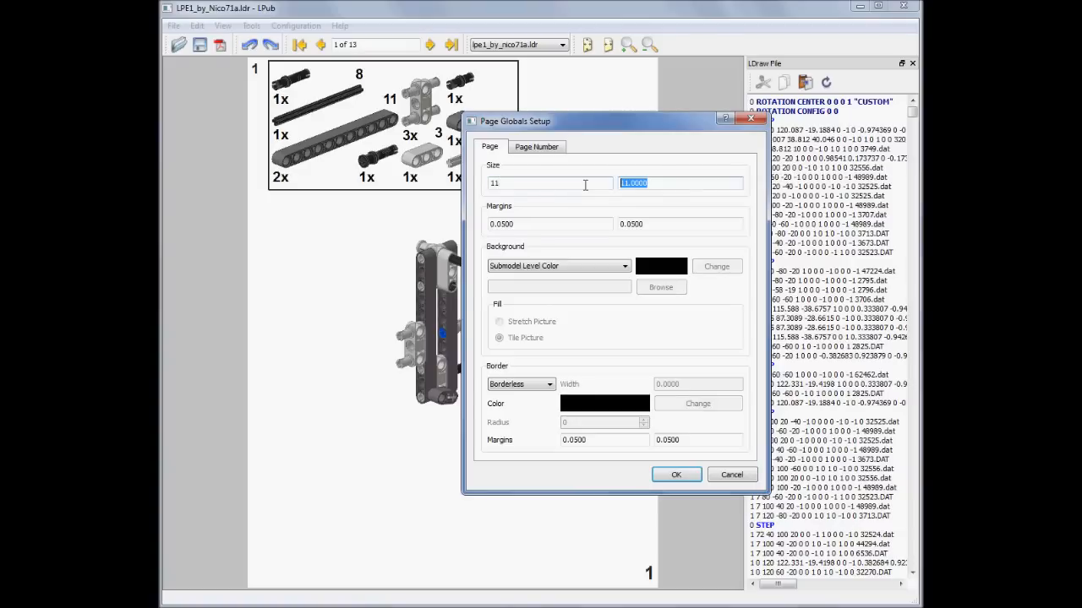
{"action": "type", "text": "8.5"}
{"action": "left_click", "coordinate": [672, 475]}
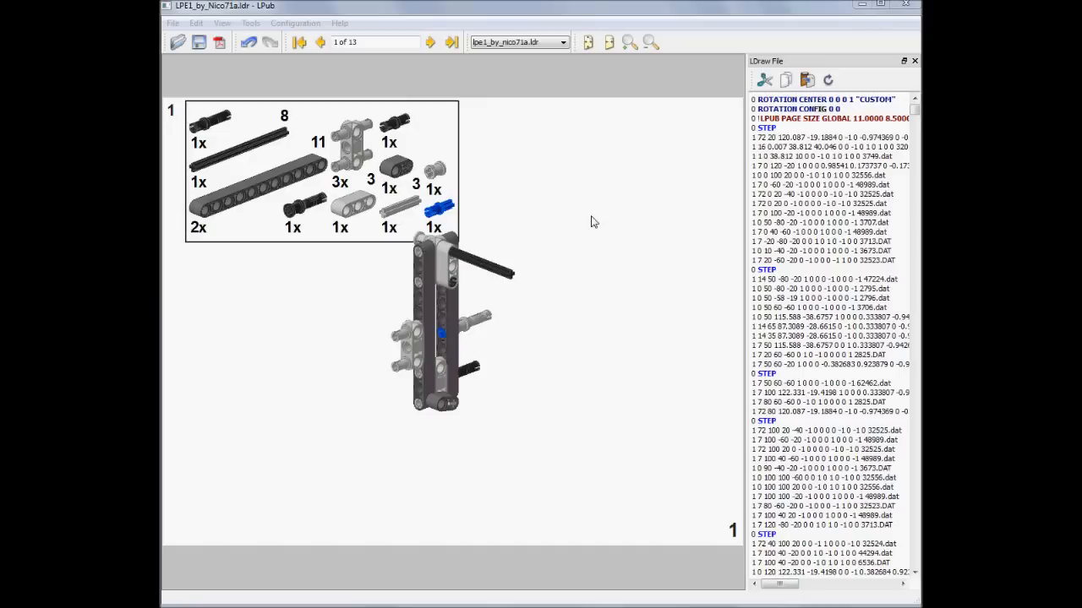
Review the editing options available for the page, the assembly image and the parts list on page 1.
{"action": "right_click", "coordinate": [674, 121]}
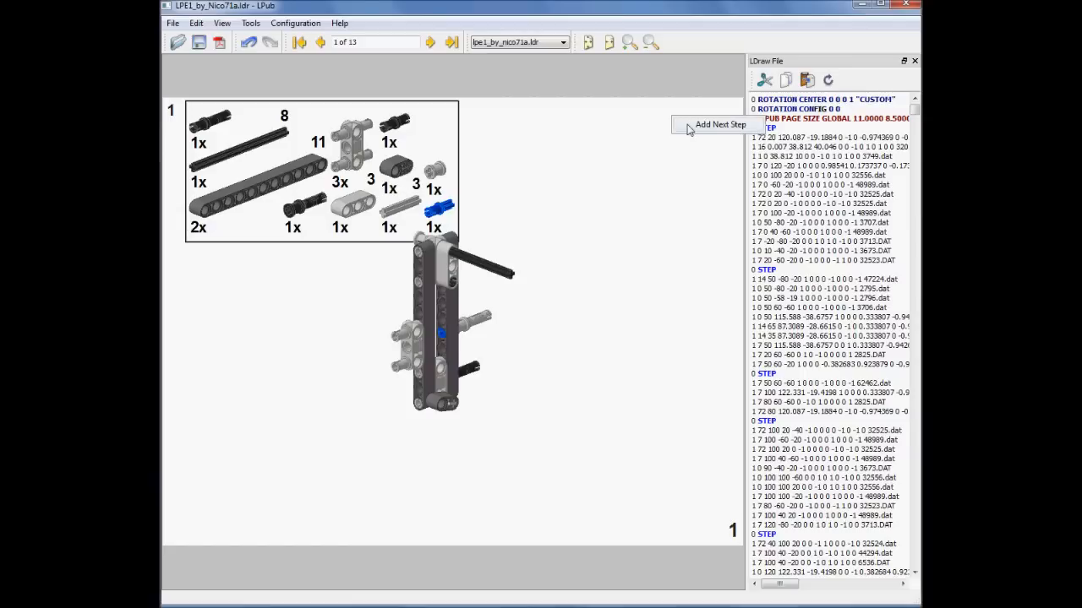
{"action": "left_click", "coordinate": [662, 167]}
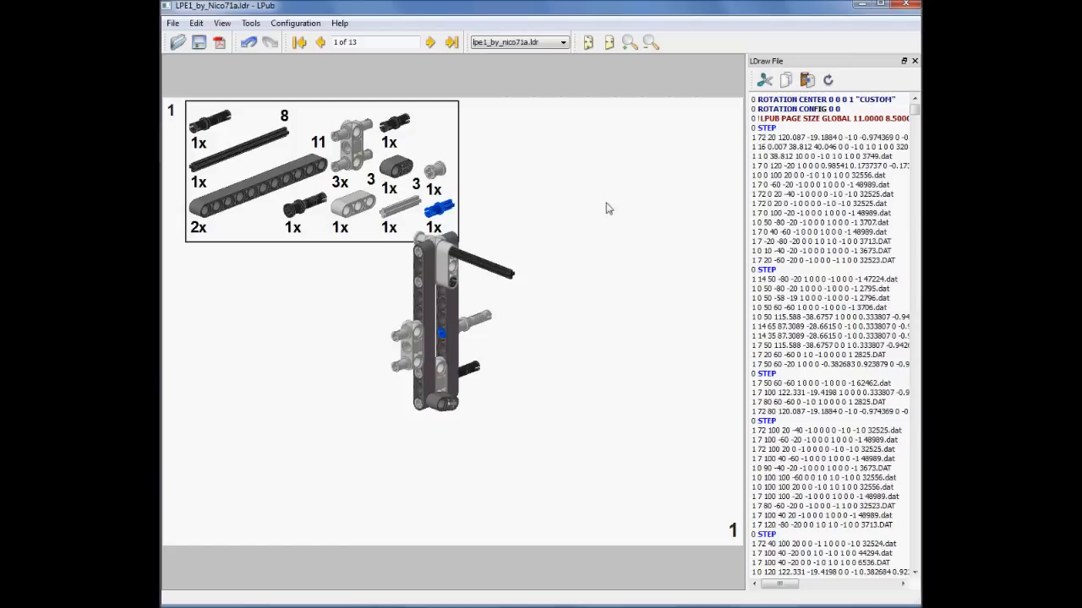
{"action": "right_click", "coordinate": [445, 282]}
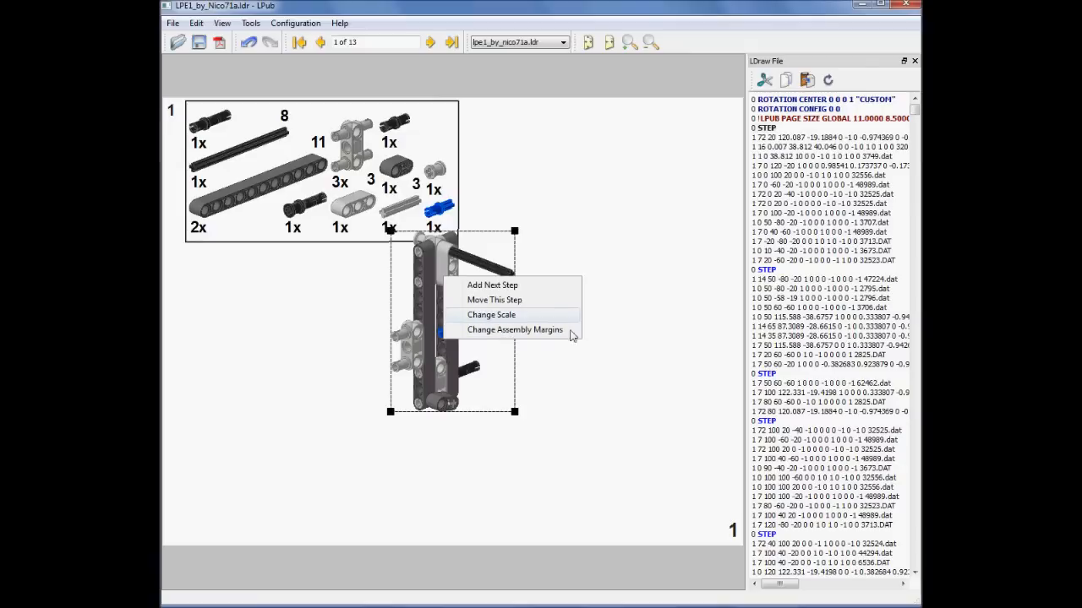
{"action": "left_click", "coordinate": [608, 368]}
{"action": "right_click", "coordinate": [428, 129]}
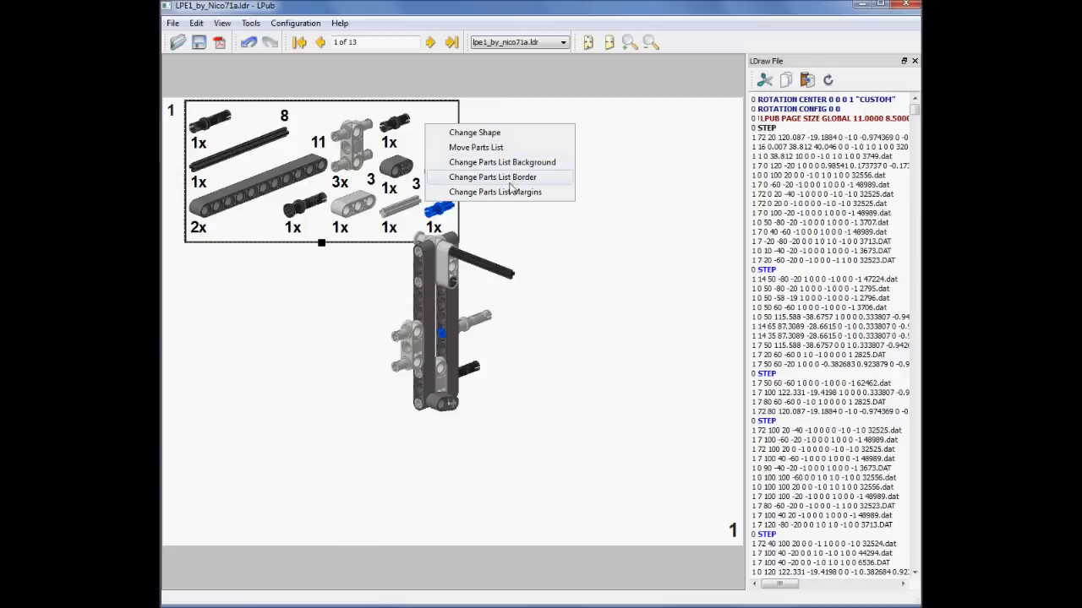
{"action": "left_click", "coordinate": [589, 236]}
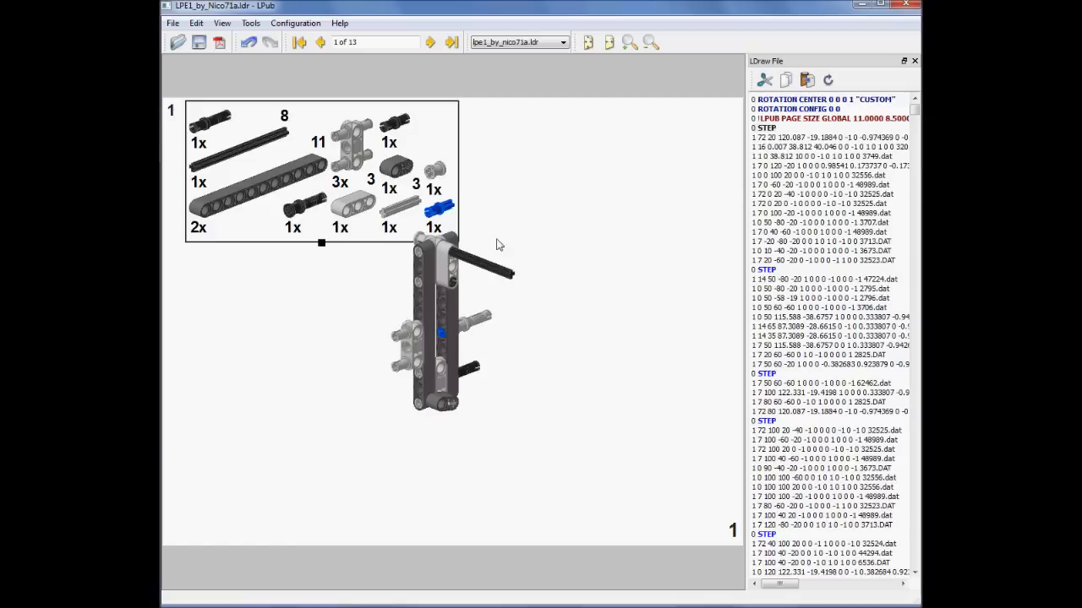
Add the next step to page 1 so that it shows steps 1 and 2 together.
{"action": "right_click", "coordinate": [663, 153]}
{"action": "left_click", "coordinate": [711, 166]}
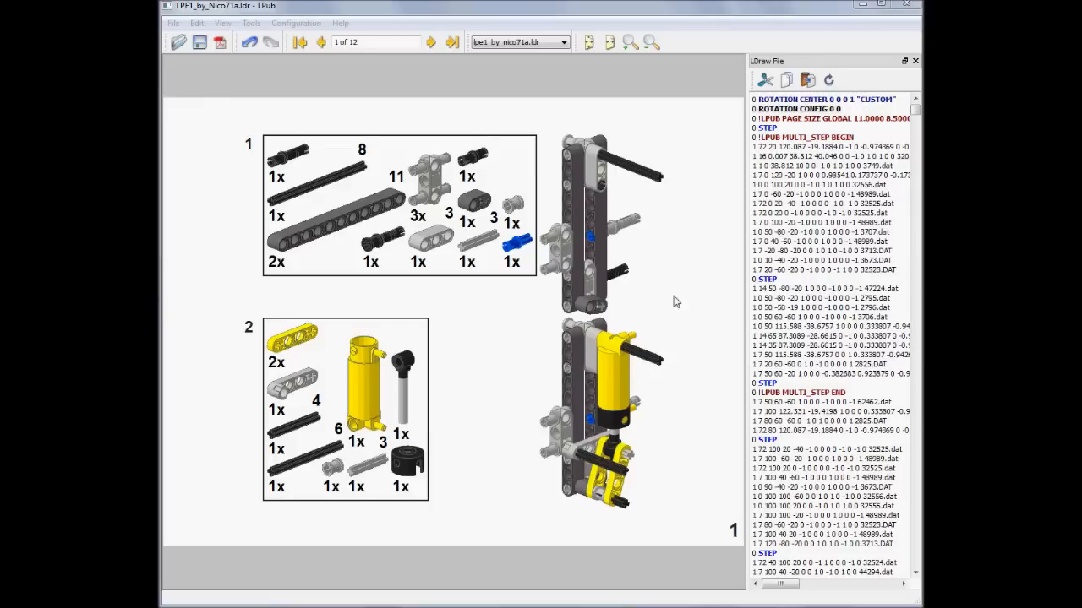
Review the options for the step group and the step 2 assembly image, including row display and scale.
{"action": "right_click", "coordinate": [710, 300]}
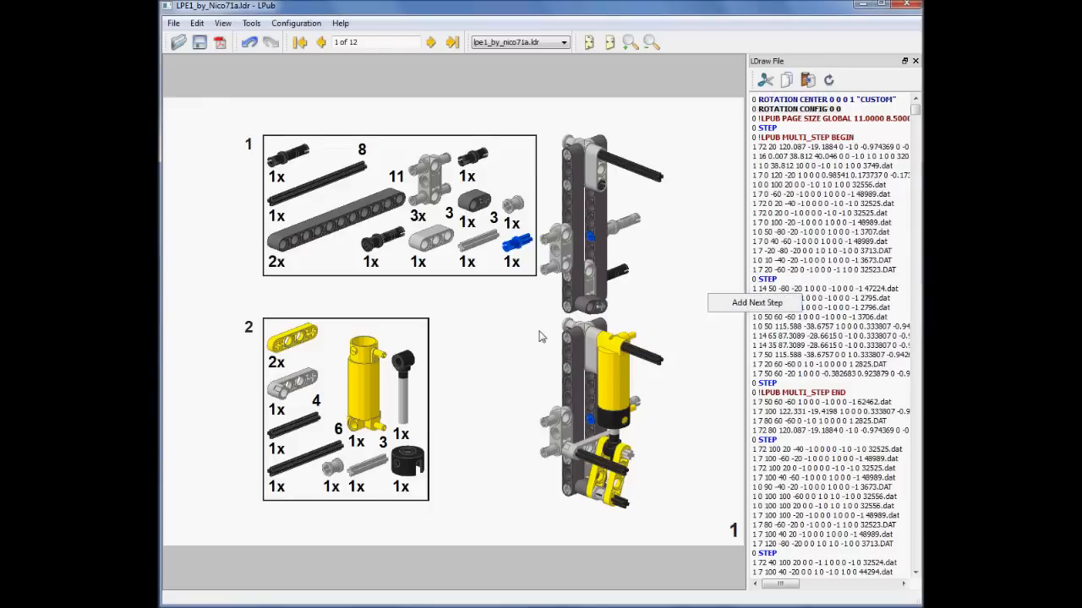
{"action": "left_click", "coordinate": [597, 369]}
{"action": "right_click", "coordinate": [596, 369]}
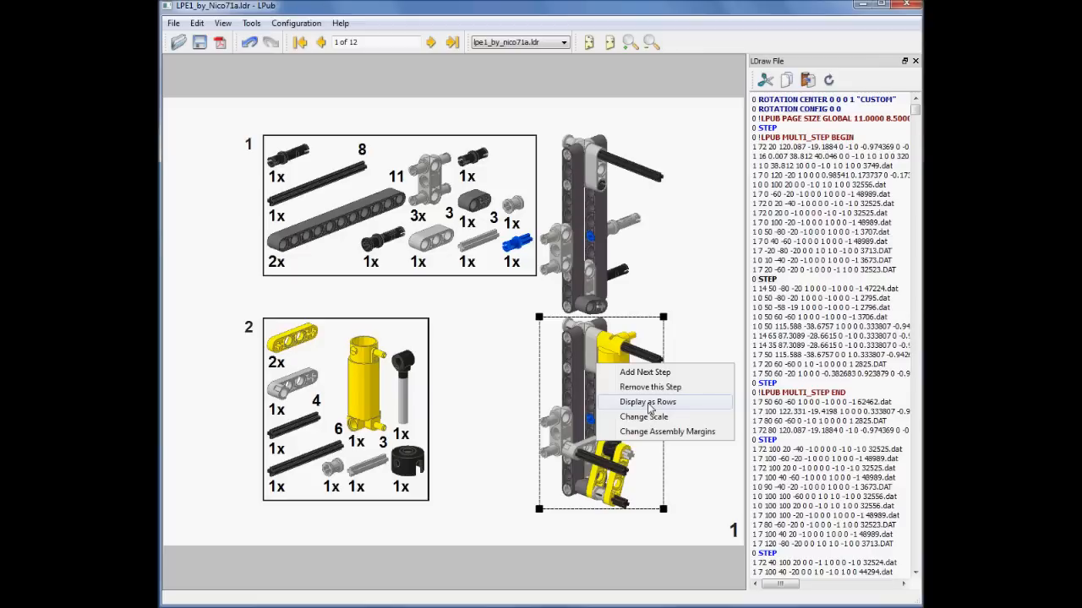
{"action": "left_click", "coordinate": [490, 353]}
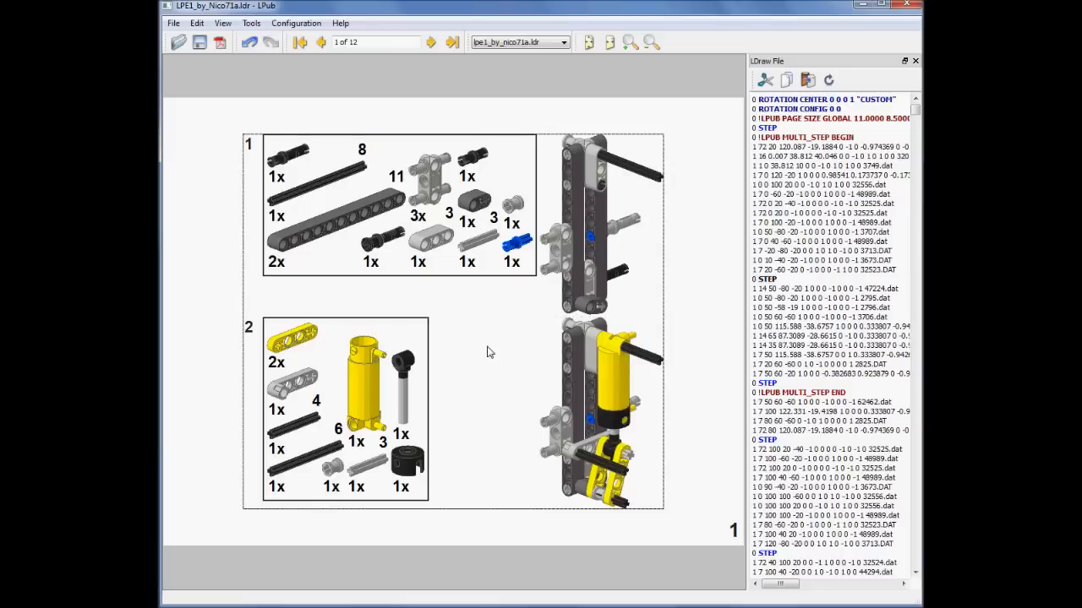
{"action": "left_click", "coordinate": [708, 173]}
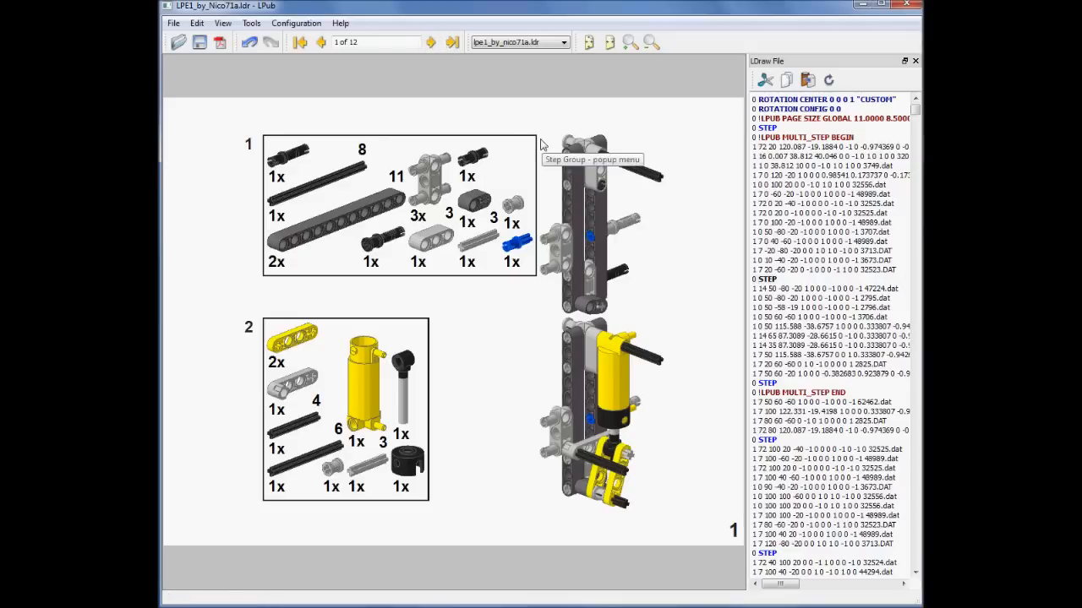
Check the options of the step 1 assembly image and try to shift its placement slightly.
{"action": "right_click", "coordinate": [576, 193]}
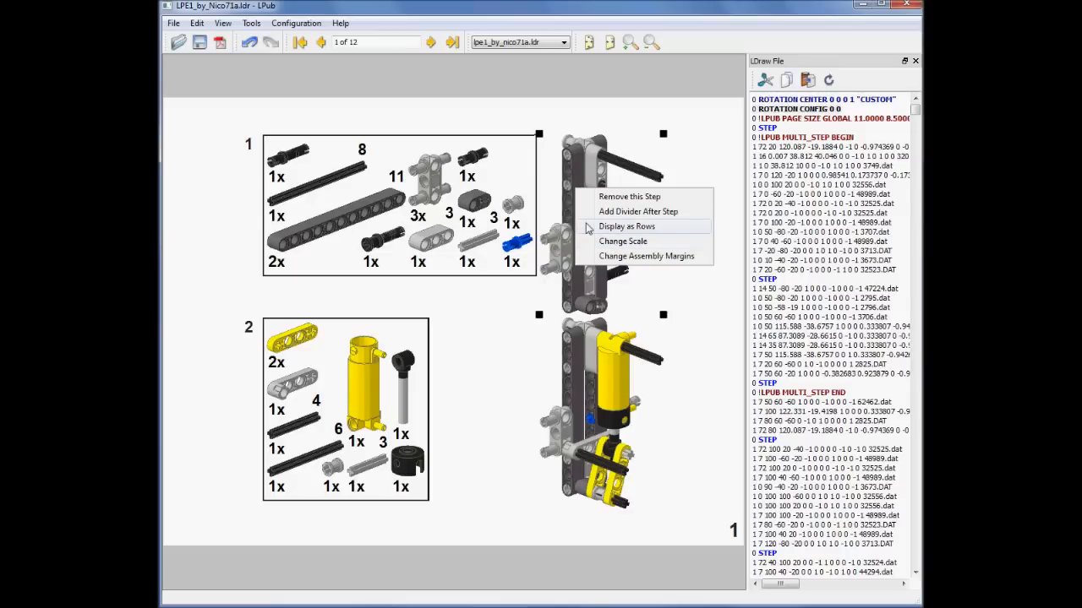
{"action": "left_click", "coordinate": [492, 350]}
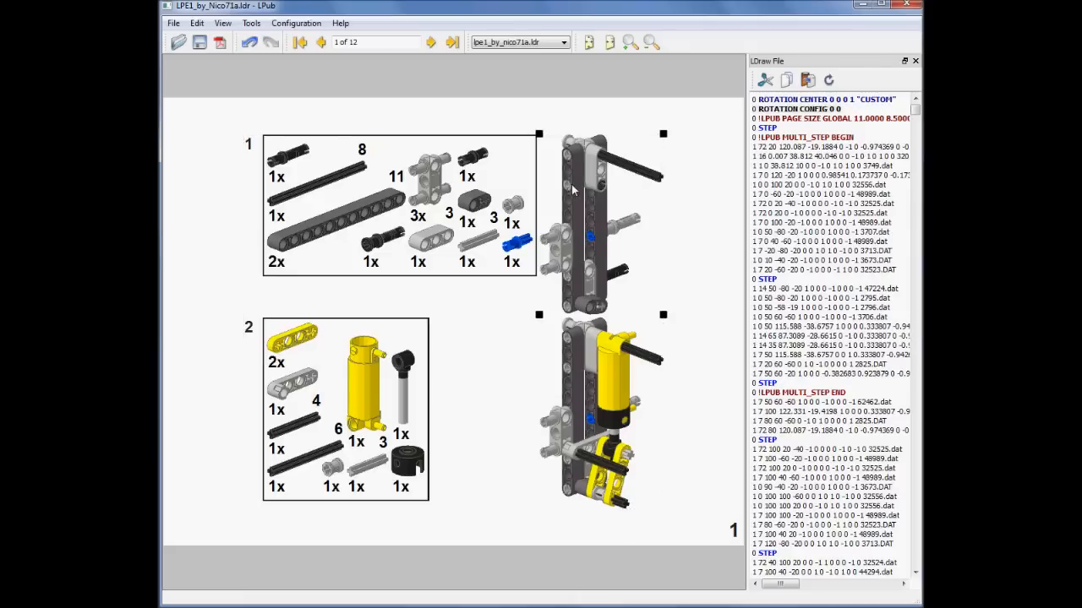
{"action": "left_click_drag", "start_coordinate": [589, 191], "coordinate": [623, 200]}
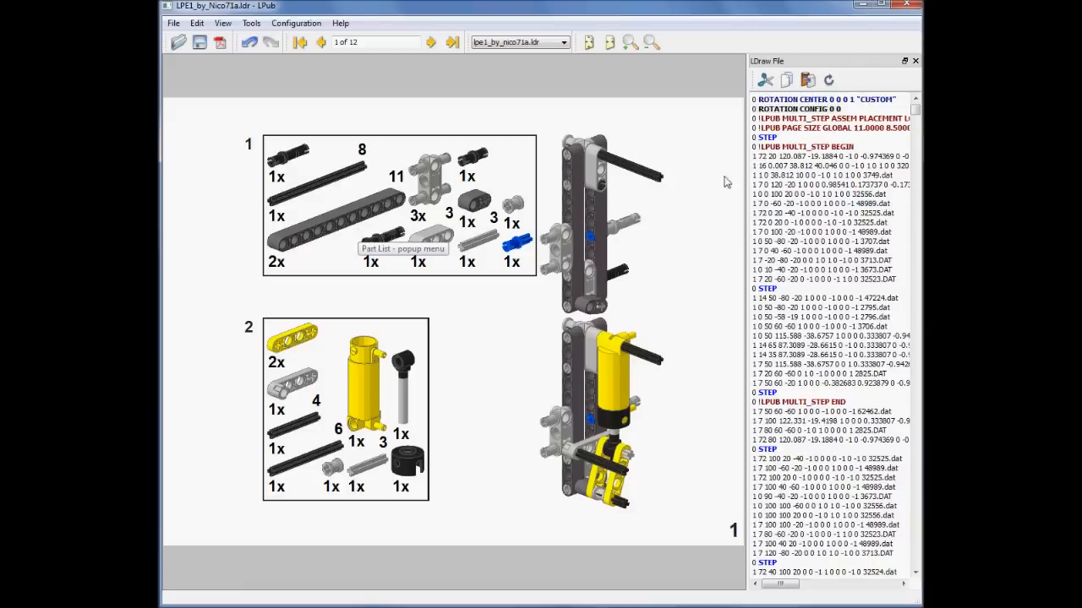
Examine the STEP, MULTI_STEP BEGIN and MULTI_STEP END lines that group steps 1 and 2 in the LDraw code.
{"action": "left_click_drag", "start_coordinate": [787, 139], "coordinate": [752, 138]}
{"action": "left_click", "coordinate": [792, 147]}
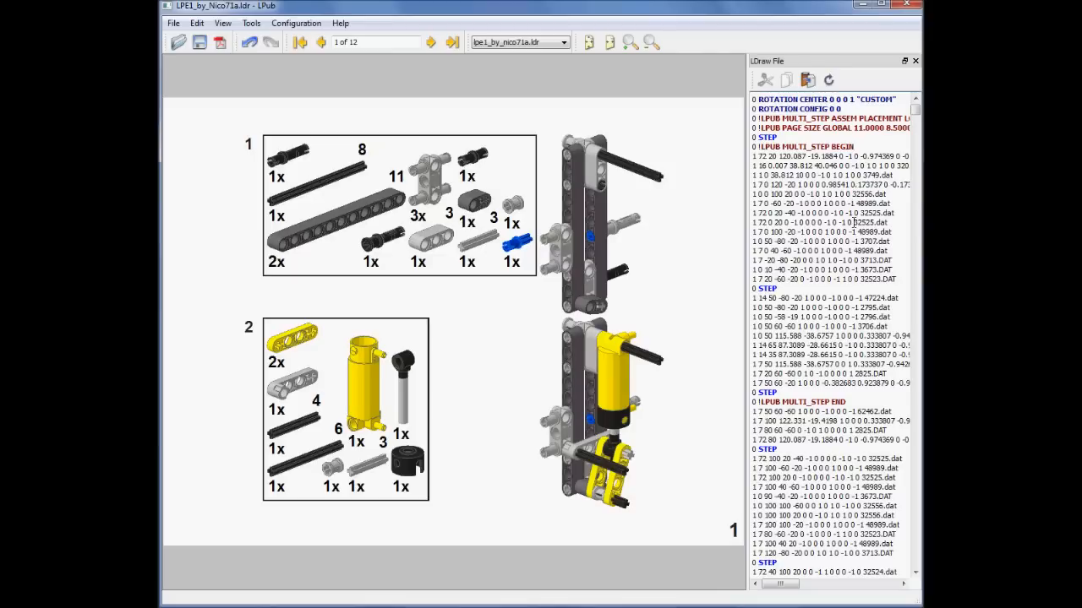
{"action": "left_click", "coordinate": [865, 287]}
{"action": "scroll", "coordinate": [811, 279], "scroll_direction": "down", "scroll_amount": 2}
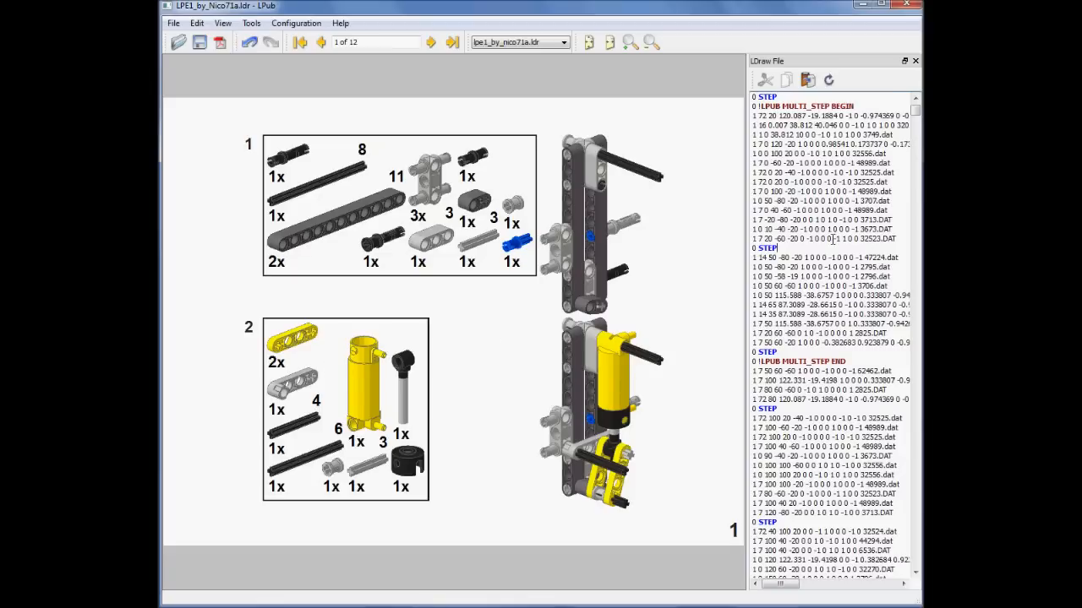
{"action": "scroll", "coordinate": [824, 240], "scroll_direction": "down", "scroll_amount": 2}
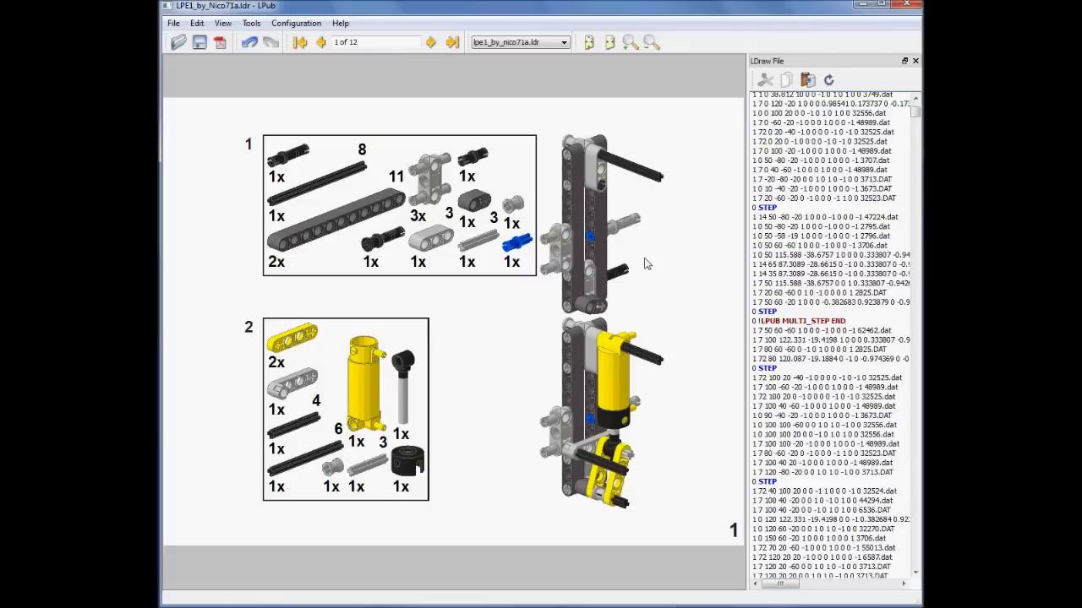
{"action": "scroll", "coordinate": [850, 308], "scroll_direction": "up", "scroll_amount": 3}
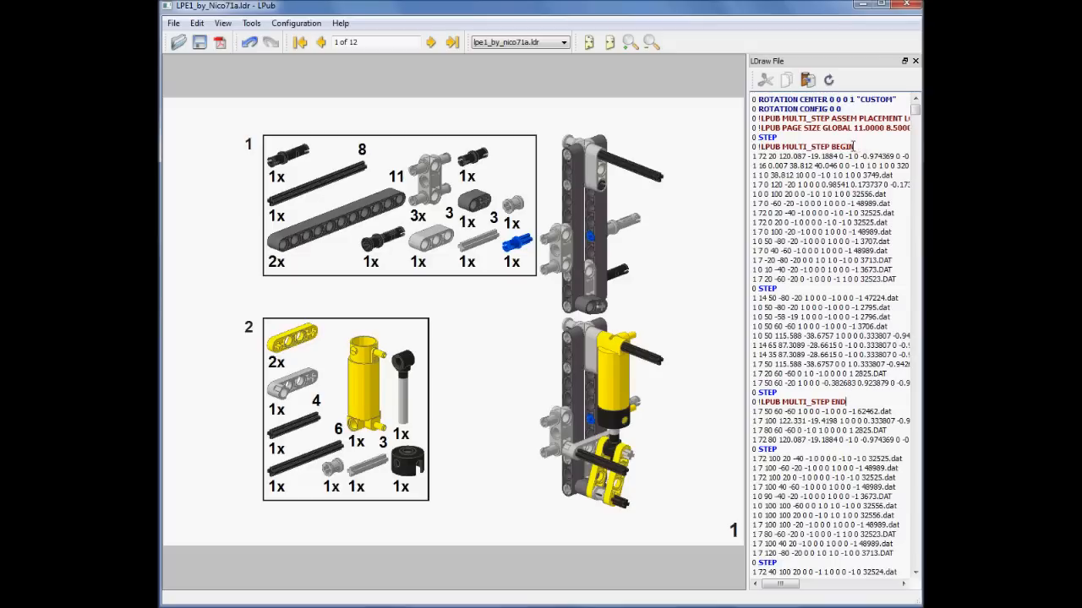
{"action": "left_click_drag", "start_coordinate": [777, 137], "coordinate": [753, 137]}
{"action": "left_click_drag", "start_coordinate": [847, 402], "coordinate": [757, 392]}
{"action": "left_click", "coordinate": [786, 393]}
{"action": "left_click_drag", "start_coordinate": [869, 147], "coordinate": [747, 147]}
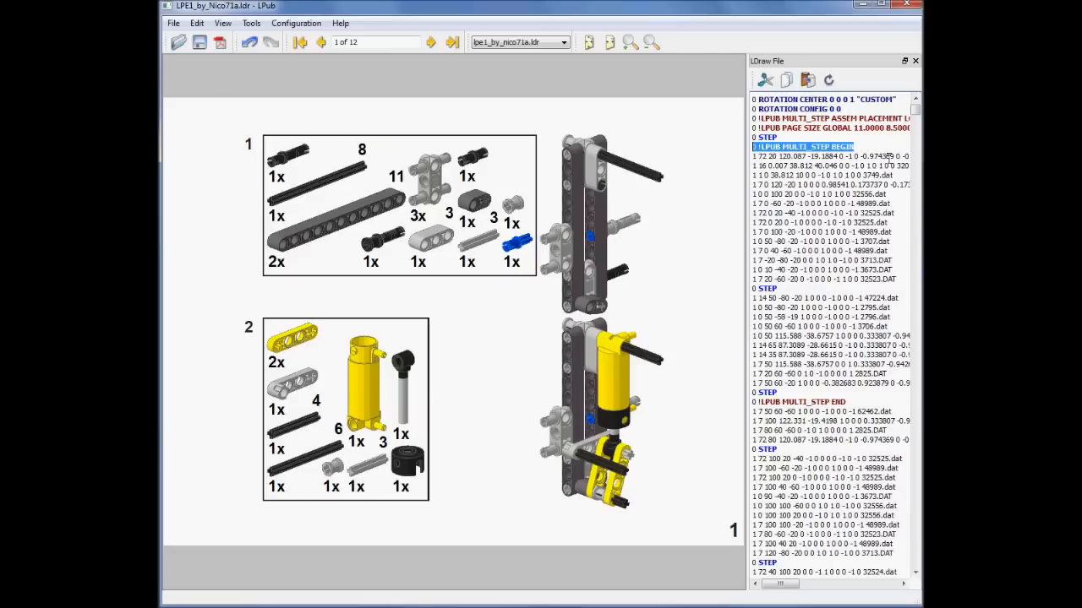
{"action": "left_click", "coordinate": [857, 108]}
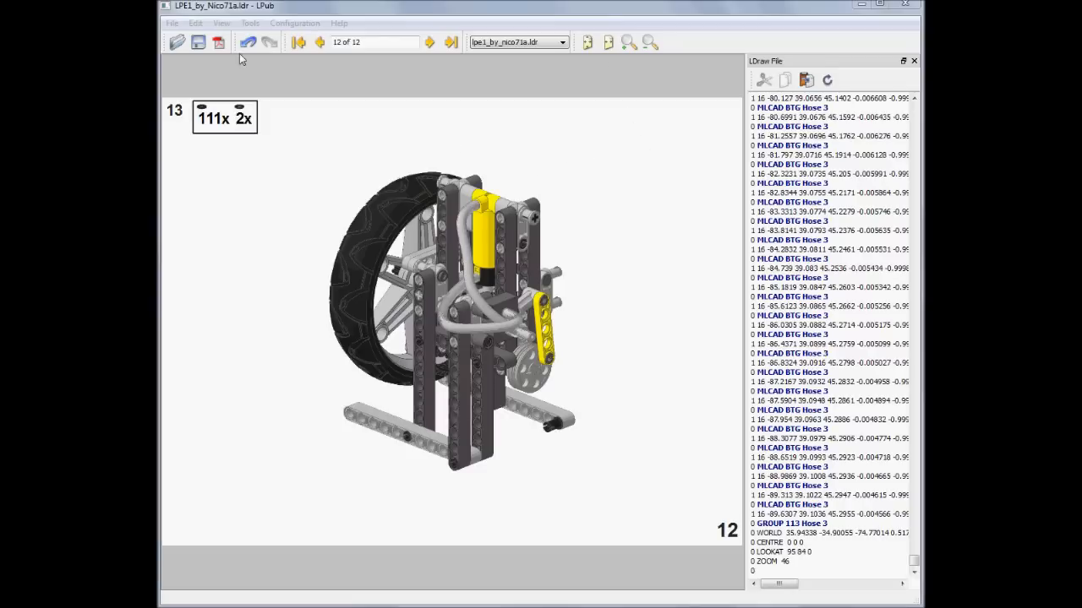
On the last page, look through the commands for adding pages, cover pages, pictures and a bill of materials.
{"action": "left_click", "coordinate": [195, 24]}
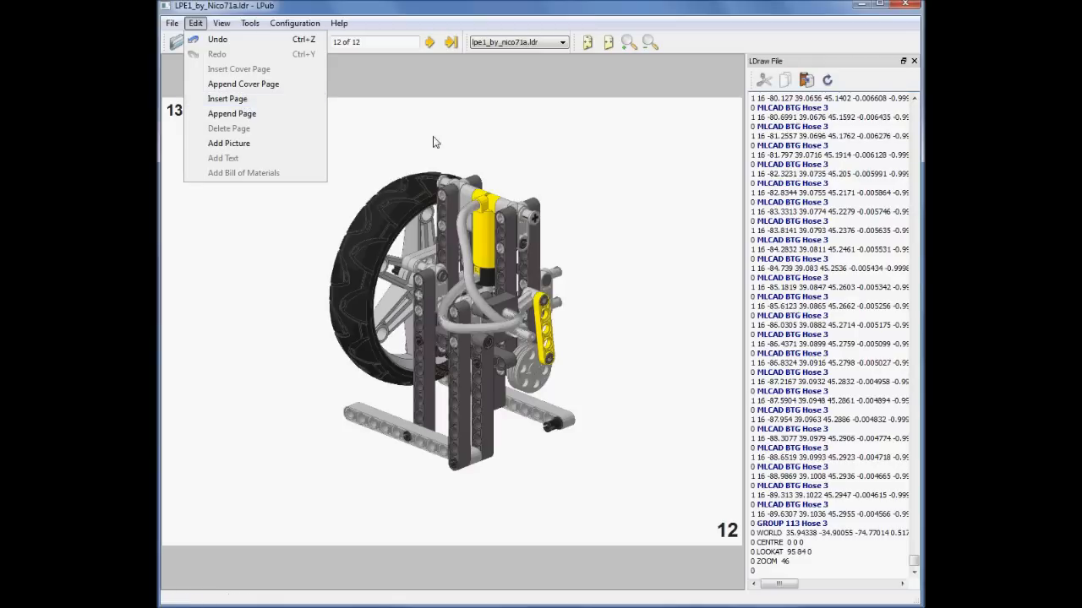
{"action": "left_click", "coordinate": [685, 182]}
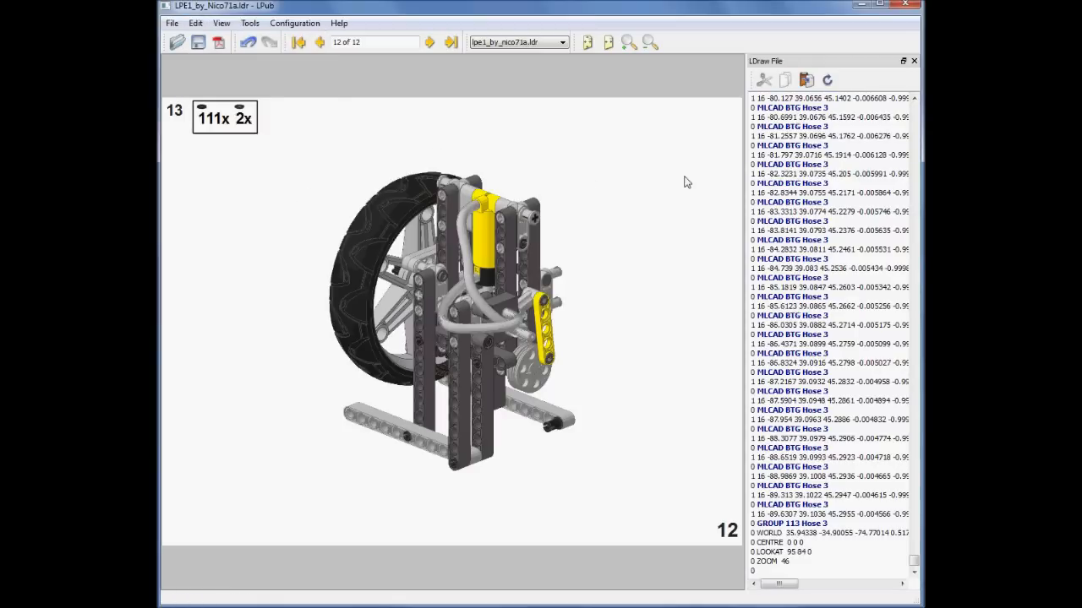
{"action": "left_click", "coordinate": [195, 23]}
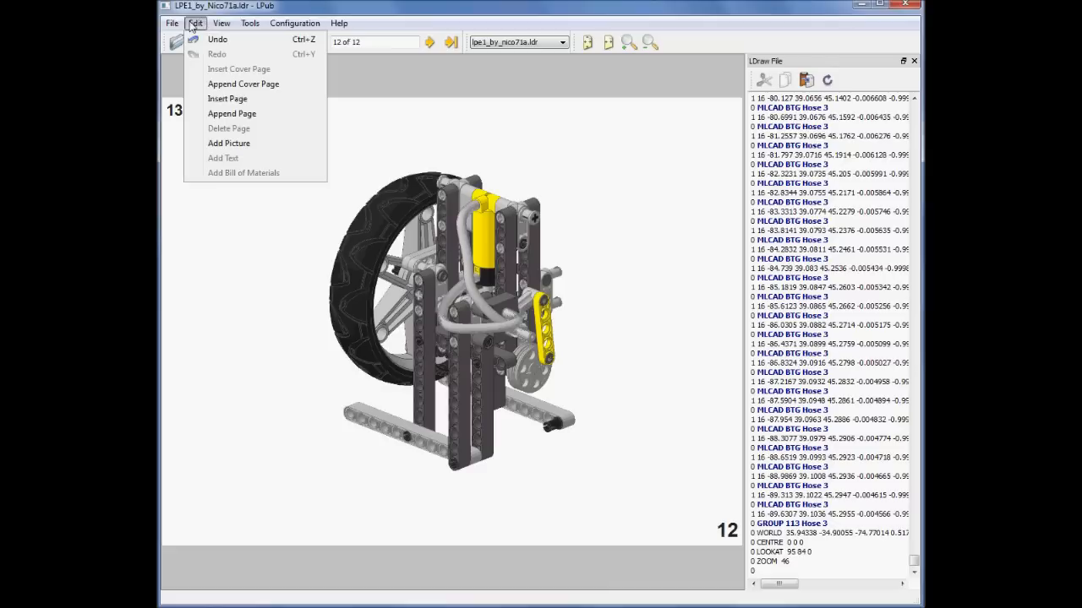
{"action": "mouse_move", "coordinate": [203, 25]}
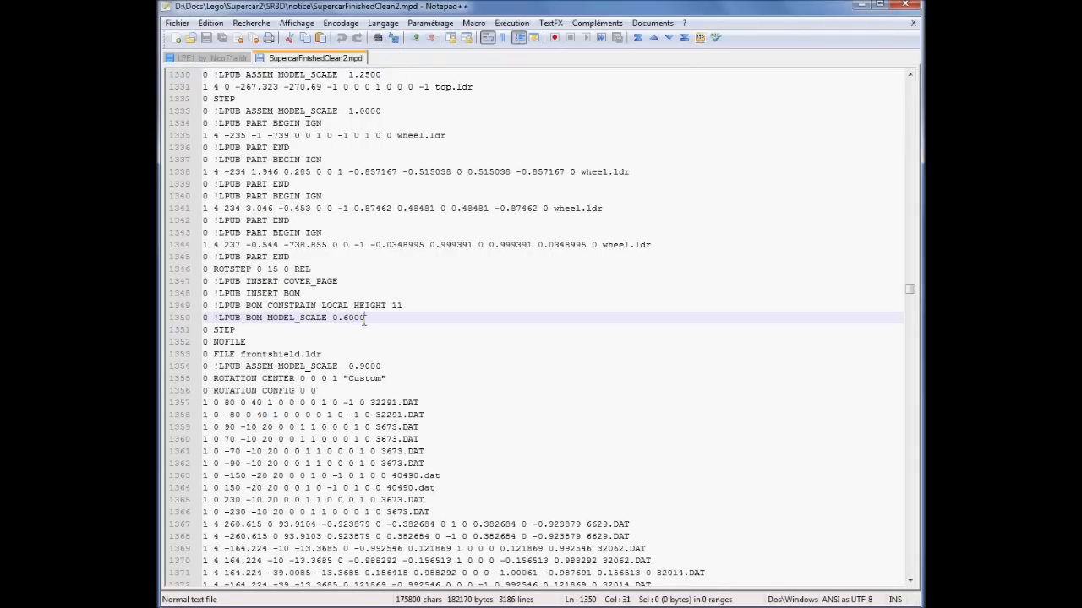
Copy the four LPub lines from INSERT COVER_PAGE to BOM MODEL_SCALE 0.6000 in SupercarFinishedClean2.mpd.
{"action": "left_click_drag", "start_coordinate": [371, 319], "coordinate": [201, 280]}
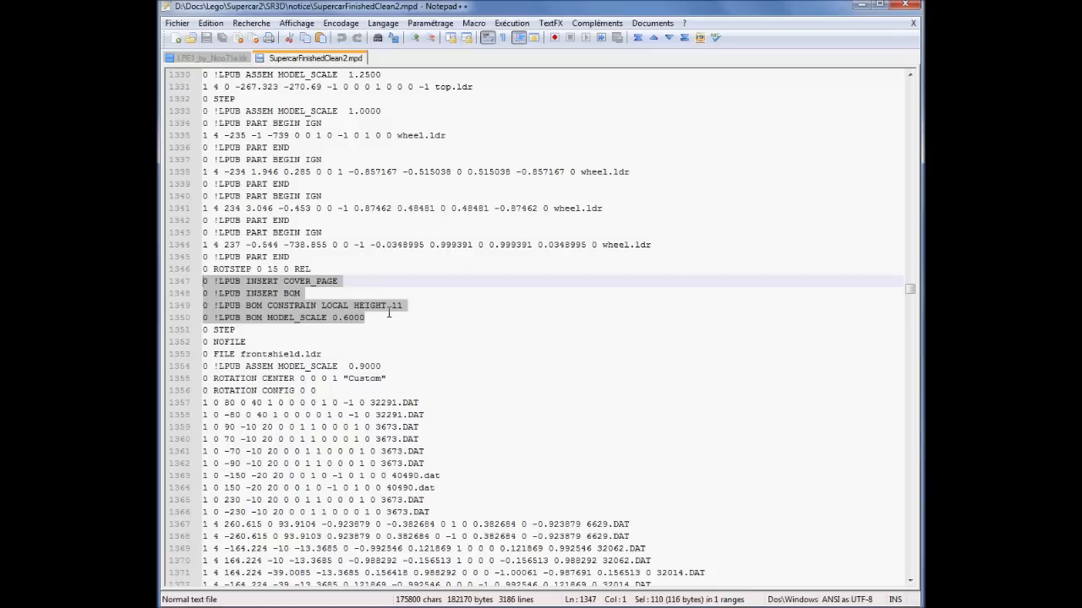
{"action": "left_click_drag", "start_coordinate": [382, 318], "coordinate": [197, 281]}
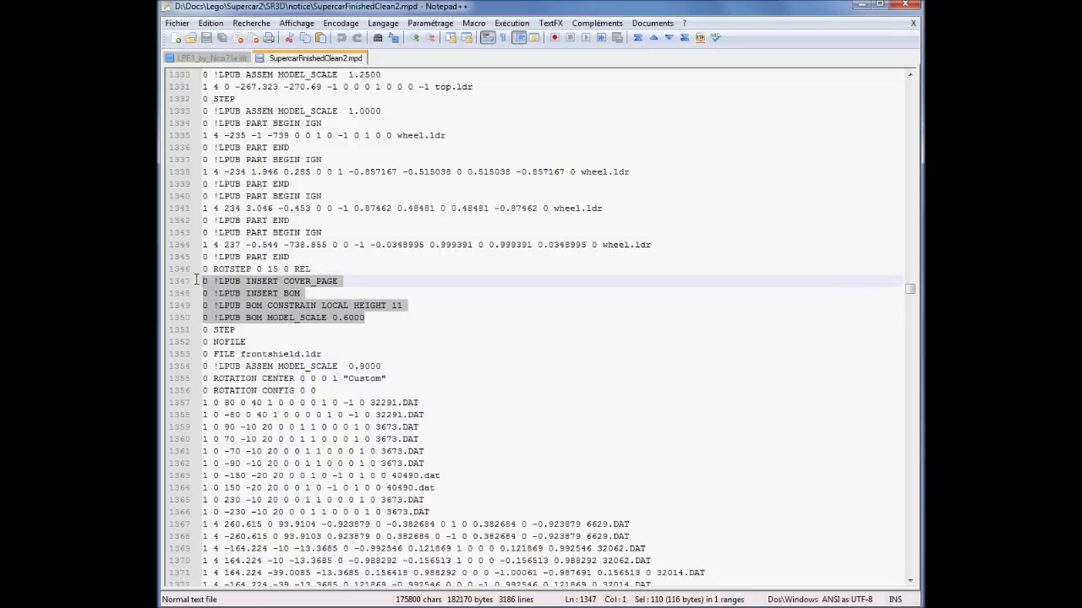
{"action": "right_click", "coordinate": [282, 301]}
{"action": "left_click", "coordinate": [320, 325]}
Switch to LPub and paste the copied cover page and BOM lines after the GROUP 113 Hose 3 line.
{"action": "key", "text": "alt+Tab"}
{"action": "left_click", "coordinate": [844, 523]}
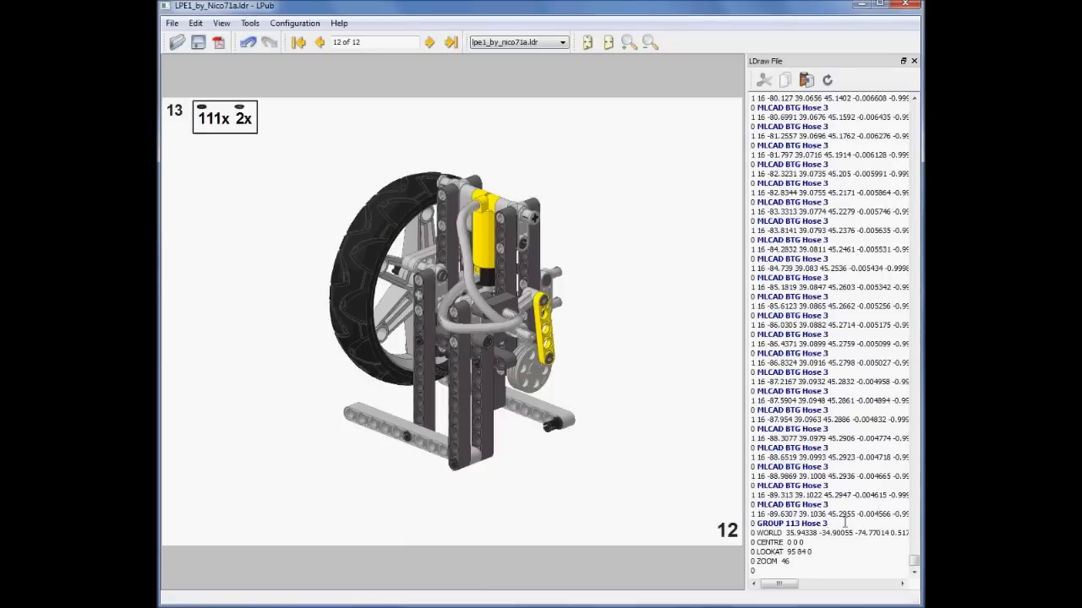
{"action": "key", "text": "Return"}
{"action": "key", "text": "Return"}
{"action": "key", "text": "Return"}
{"action": "key", "text": "ctrl+v"}
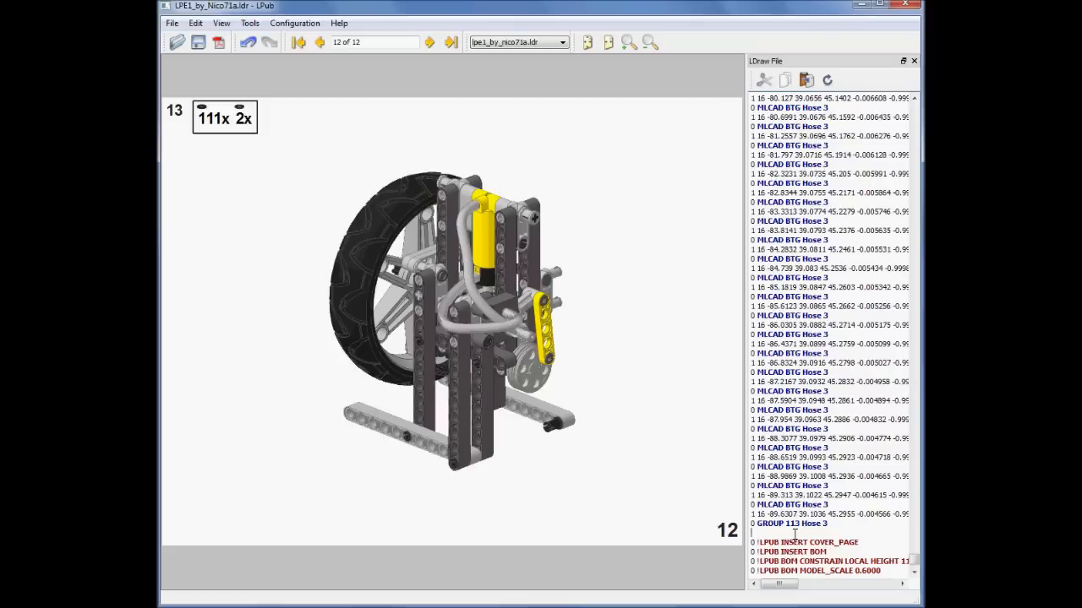
Add a "0 STEP" line above the pasted INSERT COVER_PAGE line and refresh the document from the edited code.
{"action": "type", "text": "0 STEP"}
{"action": "scroll", "coordinate": [782, 512], "scroll_direction": "down", "scroll_amount": 2}
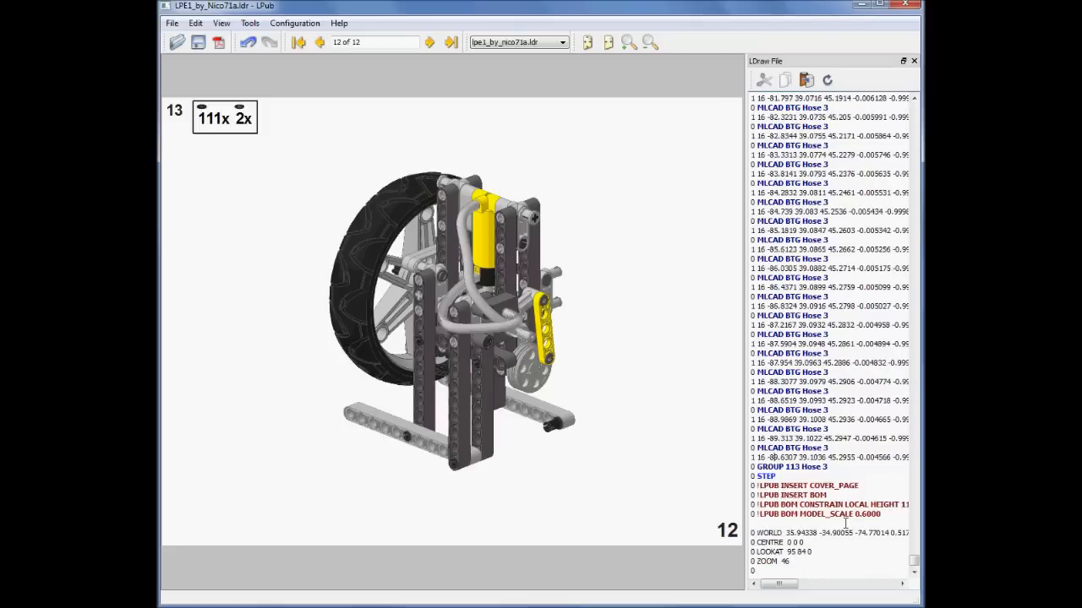
{"action": "left_click", "coordinate": [827, 80]}
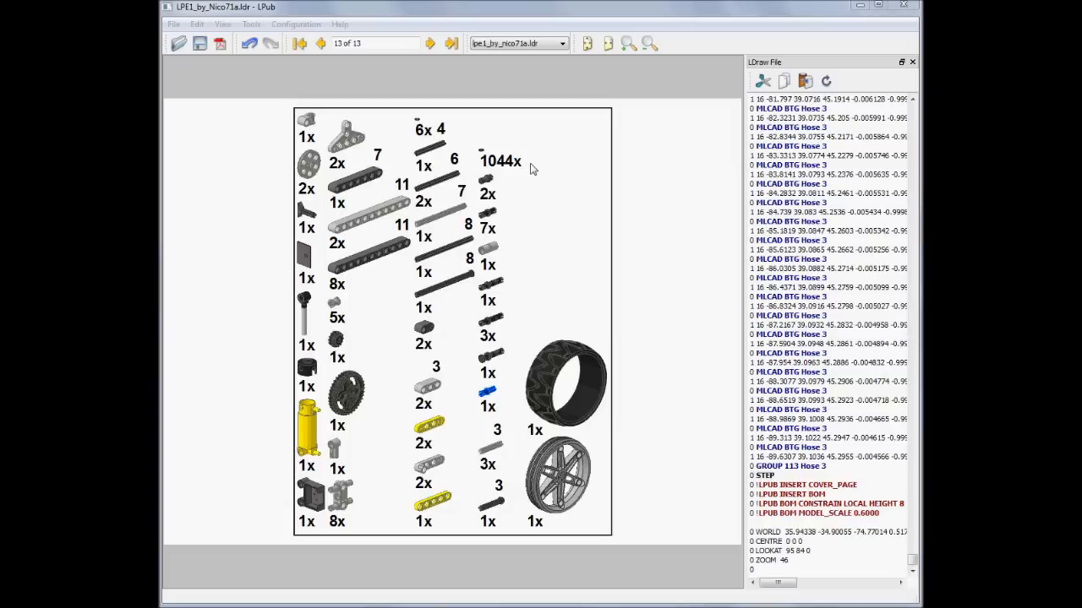
Switch to Notepad++ and examine the PLI BEGIN SUB 32201.dat 4 and PLI END lines enclosing the hose segments.
{"action": "left_click", "coordinate": [348, 606]}
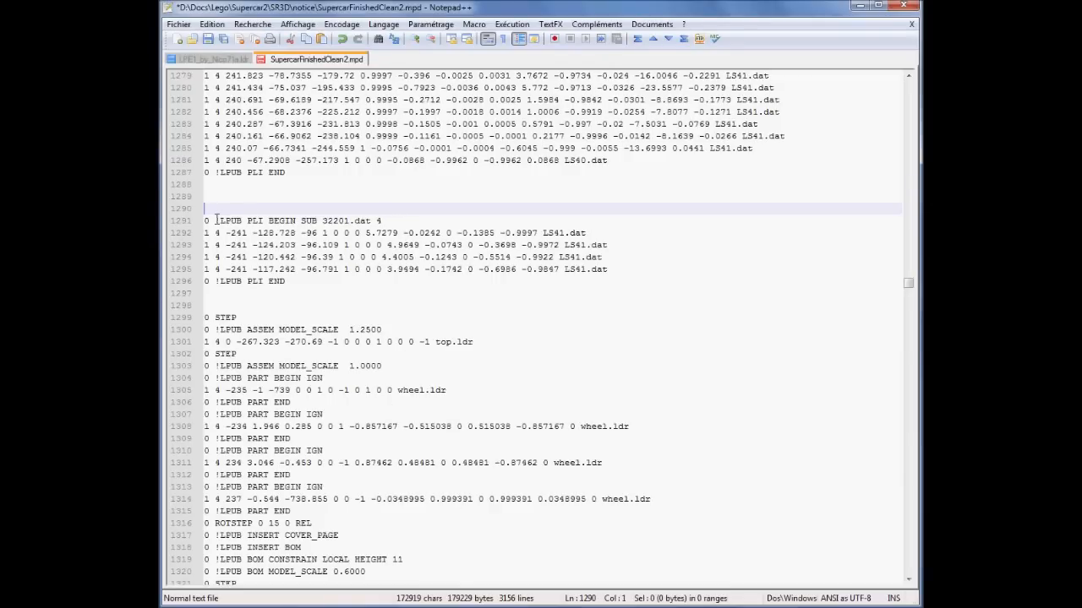
{"action": "left_click_drag", "start_coordinate": [204, 221], "coordinate": [319, 220]}
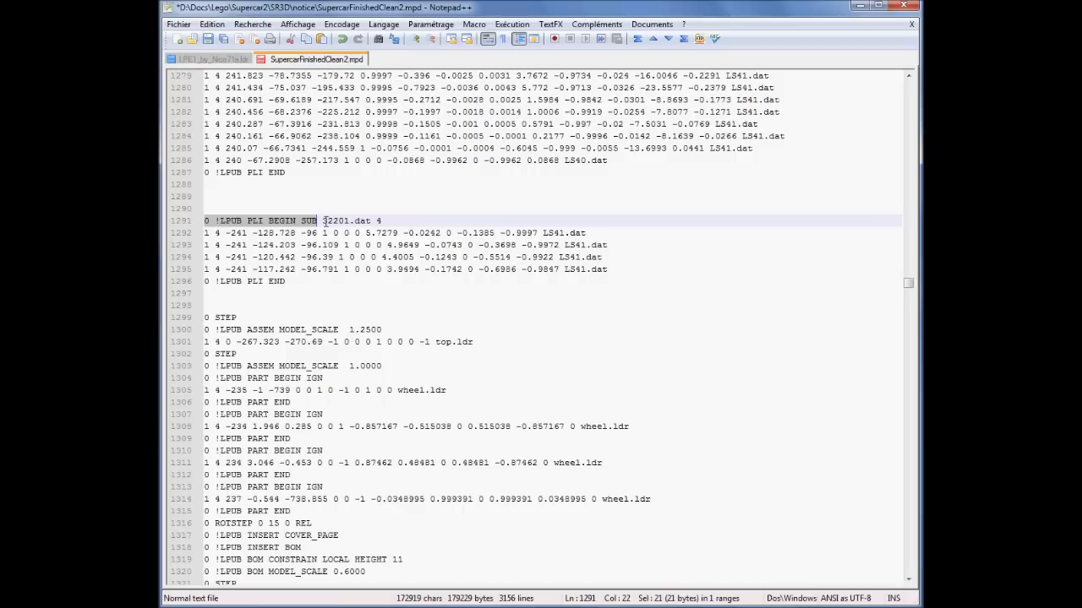
{"action": "left_click_drag", "start_coordinate": [323, 220], "coordinate": [394, 222]}
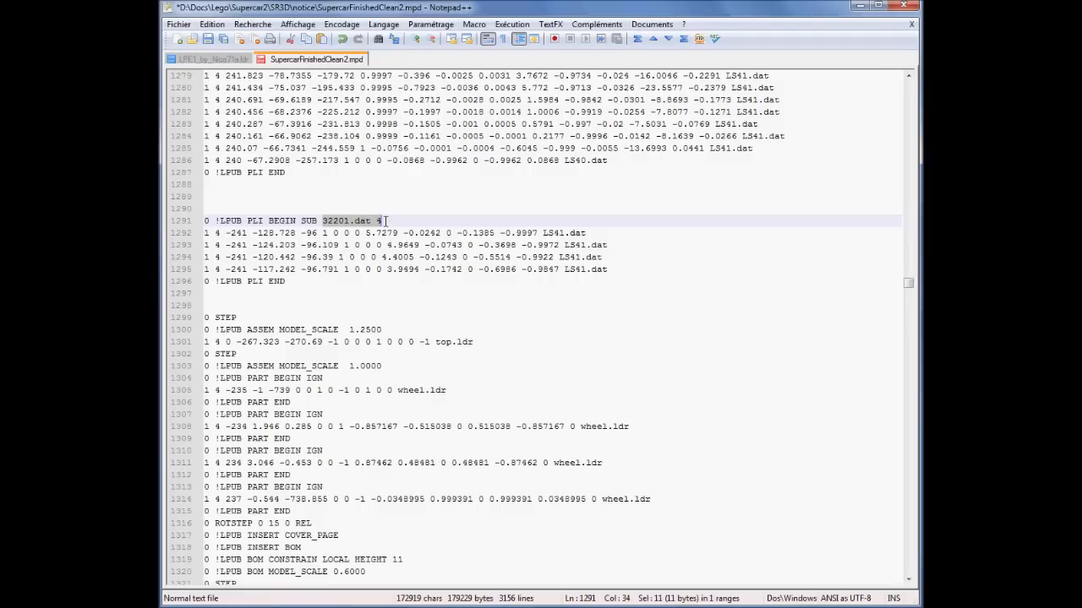
{"action": "left_click_drag", "start_coordinate": [287, 282], "coordinate": [215, 281]}
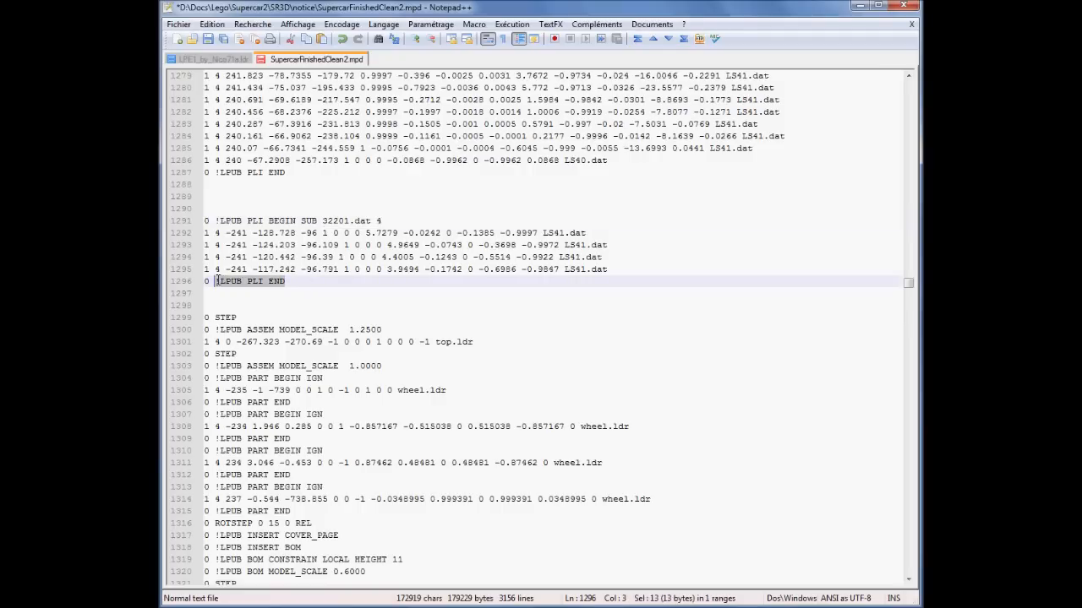
{"action": "left_click", "coordinate": [298, 282]}
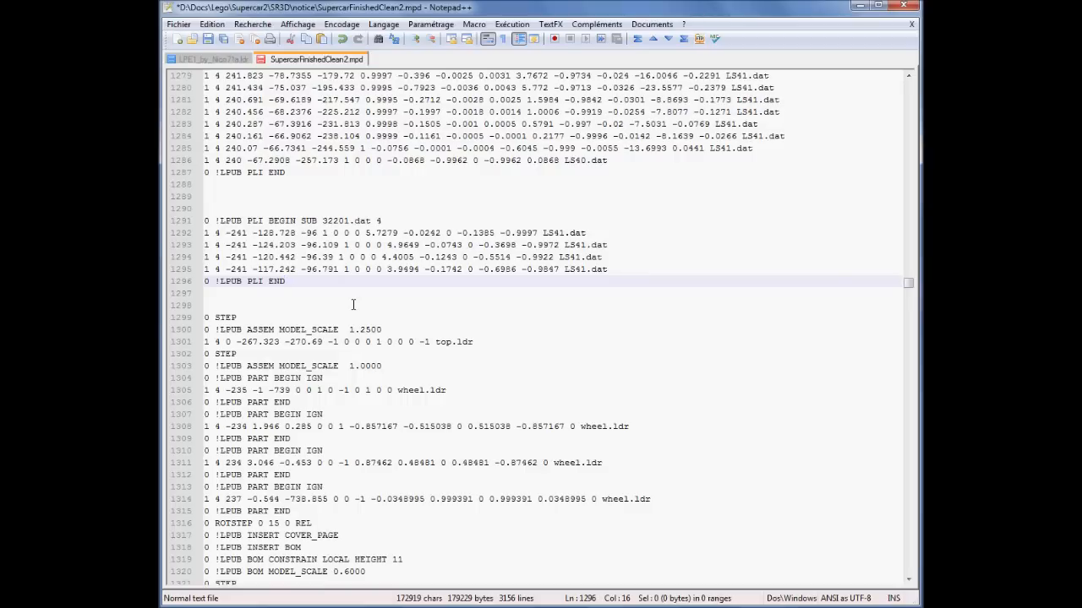
{"action": "left_click_drag", "start_coordinate": [617, 269], "coordinate": [205, 235]}
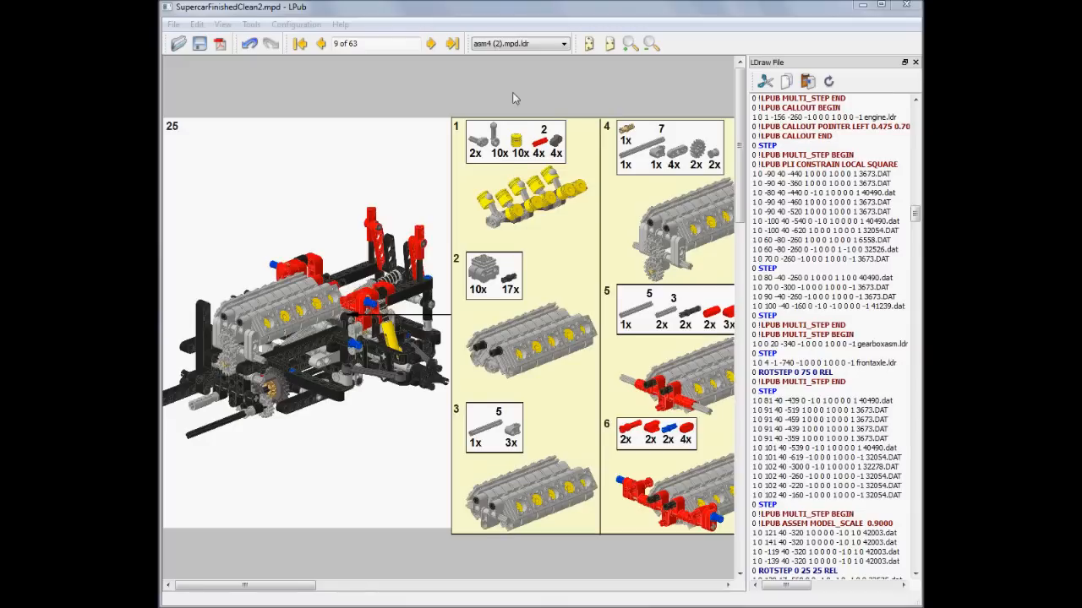
In LPub, look through the list of submodels in SupercarFinishedClean2.mpd, staying on asm4 (2).mpd.ldr.
{"action": "left_click", "coordinate": [526, 50]}
{"action": "left_click", "coordinate": [525, 52]}
{"action": "left_click", "coordinate": [530, 46]}
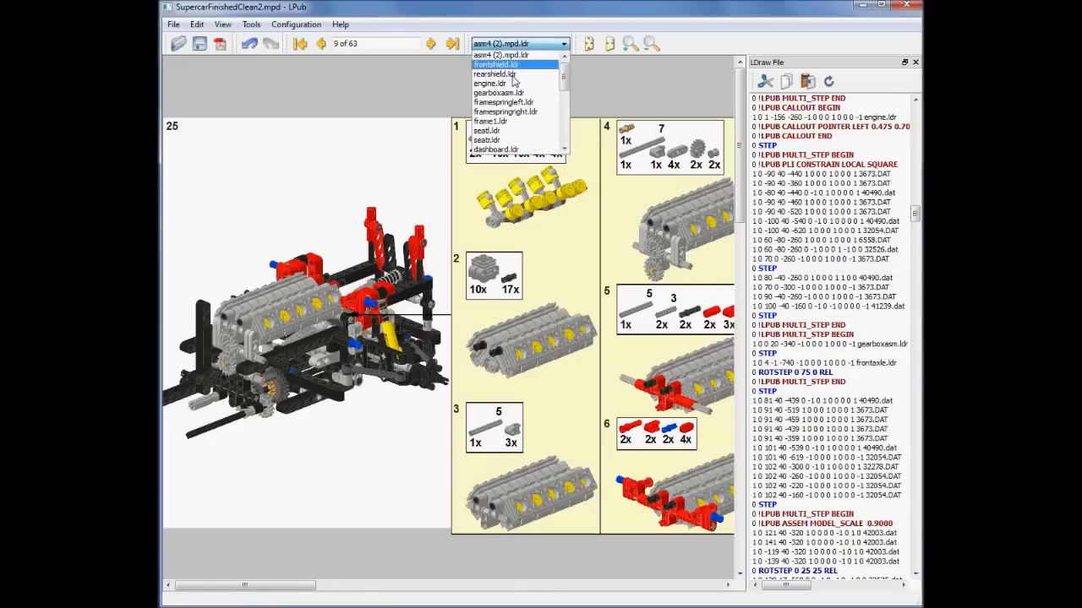
{"action": "left_click", "coordinate": [534, 54]}
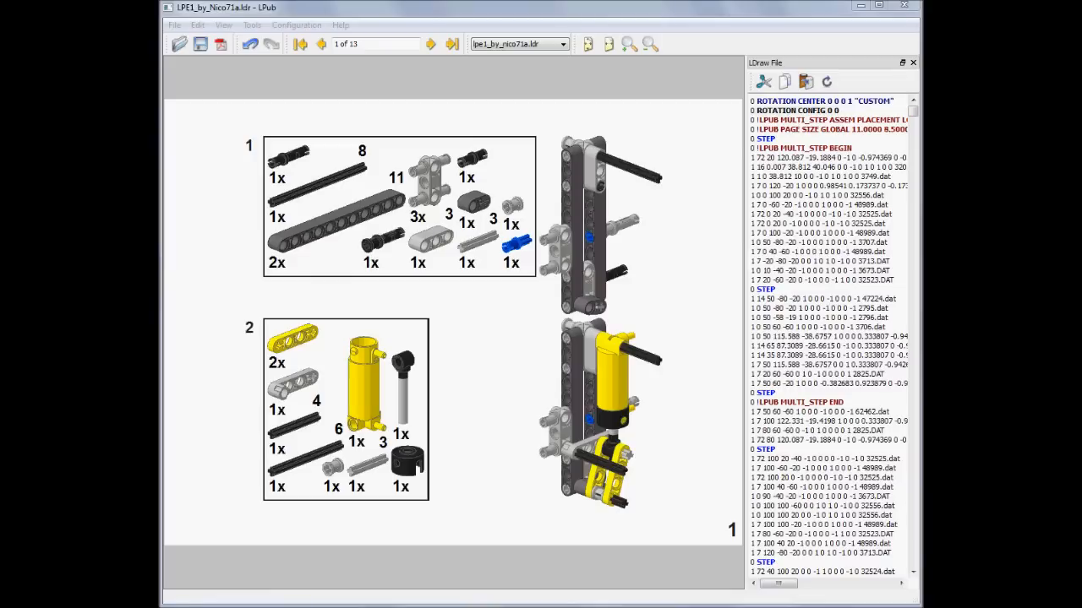
Check the page-insertion commands on page 1 of LPE1_by_Nico71a.ldr and insert a blank line above the first STEP line.
{"action": "left_click", "coordinate": [198, 25]}
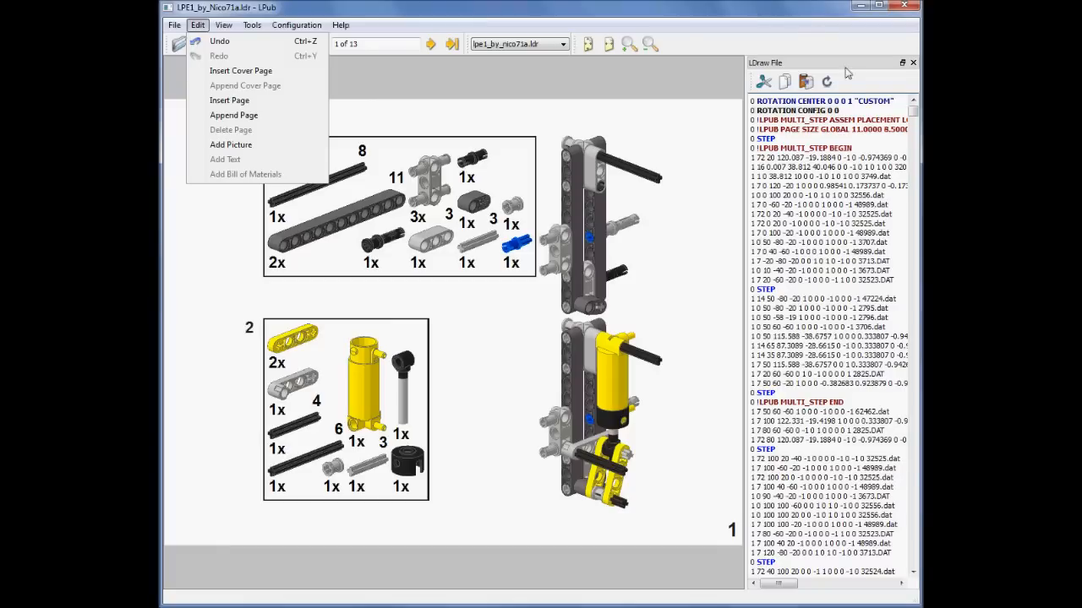
{"action": "left_click", "coordinate": [864, 142]}
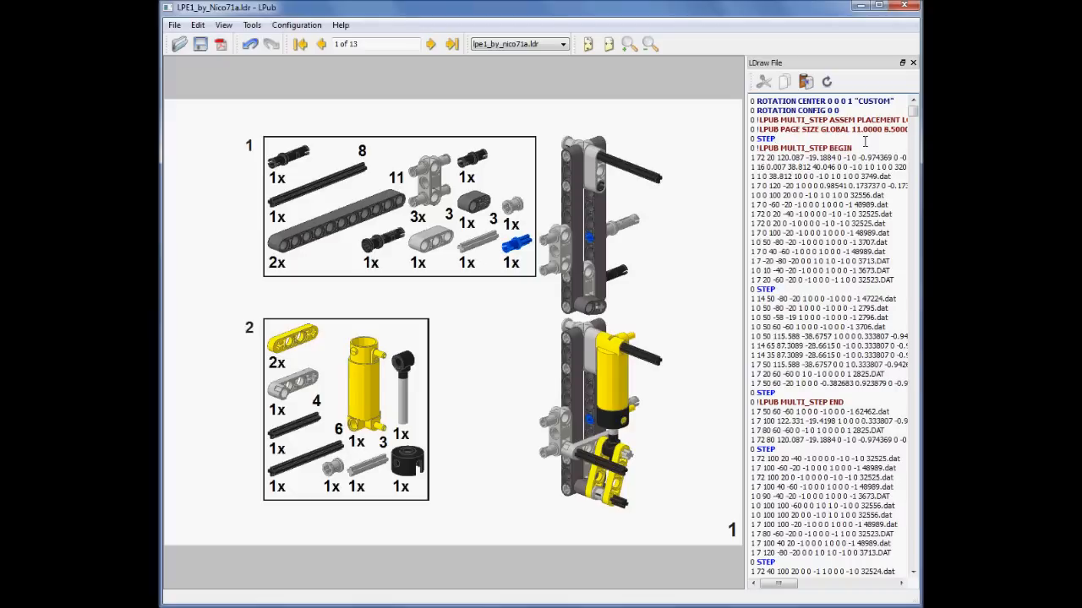
{"action": "left_click", "coordinate": [750, 139]}
{"action": "key", "text": "Return"}
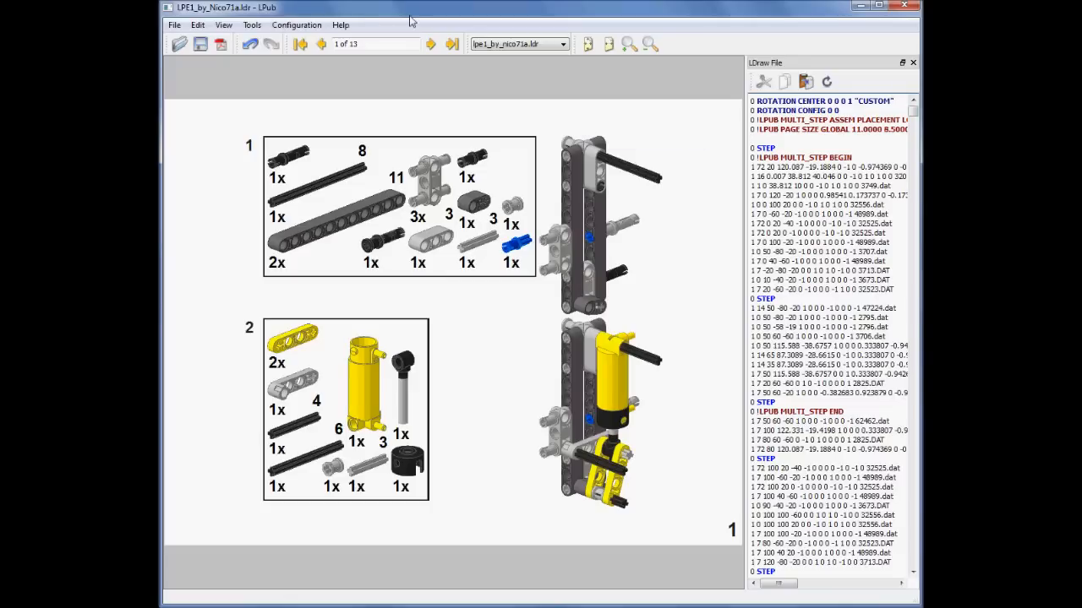
Review the LDraw paths and renderer choices in the preferences, keeping LDGLite as the preferred renderer.
{"action": "left_click", "coordinate": [287, 25]}
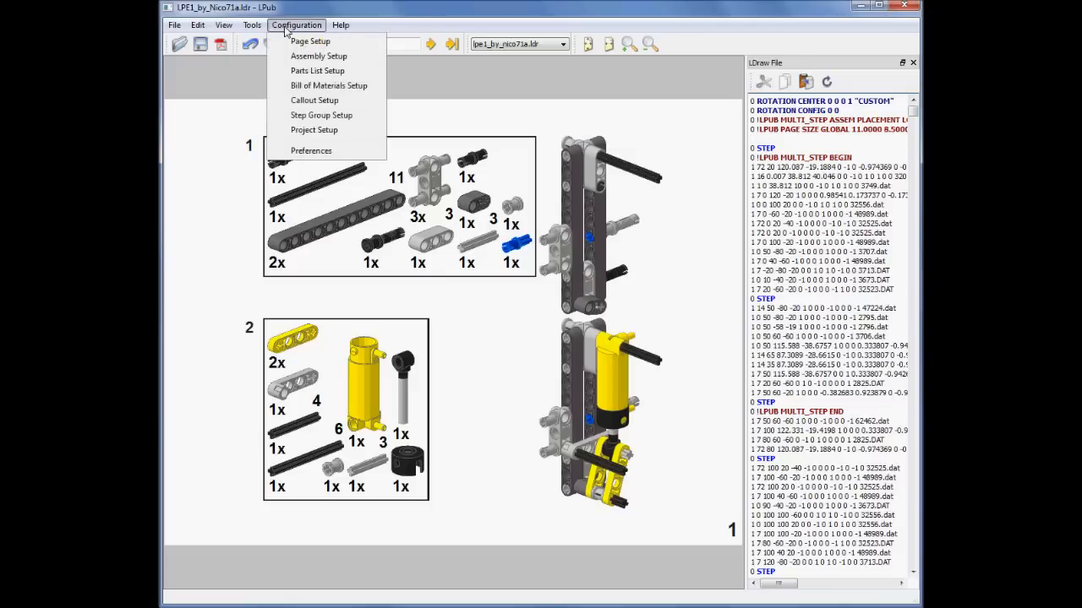
{"action": "left_click", "coordinate": [311, 150]}
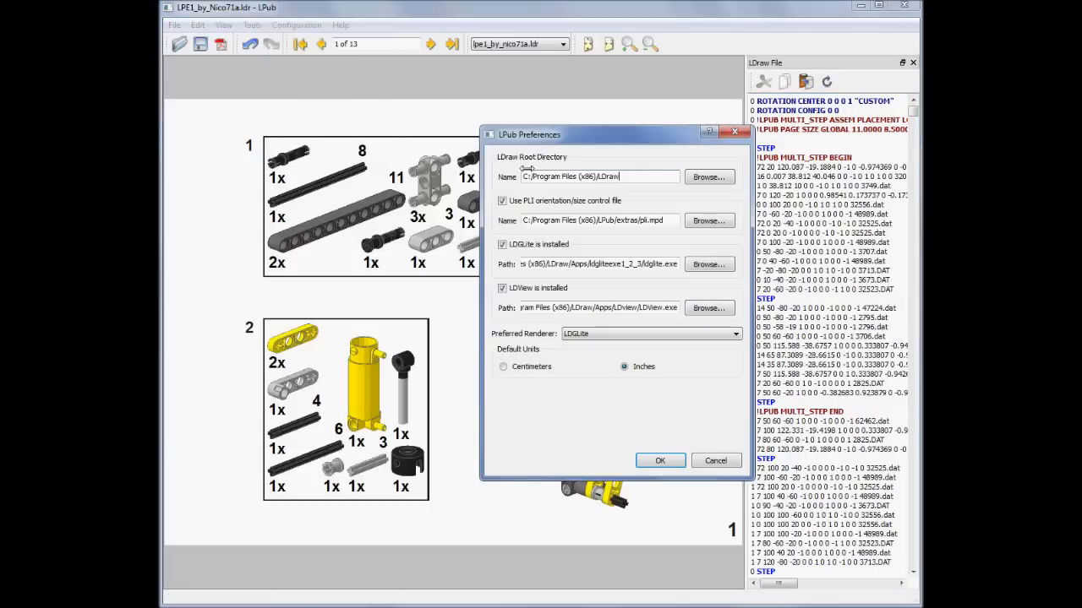
{"action": "left_click", "coordinate": [637, 336]}
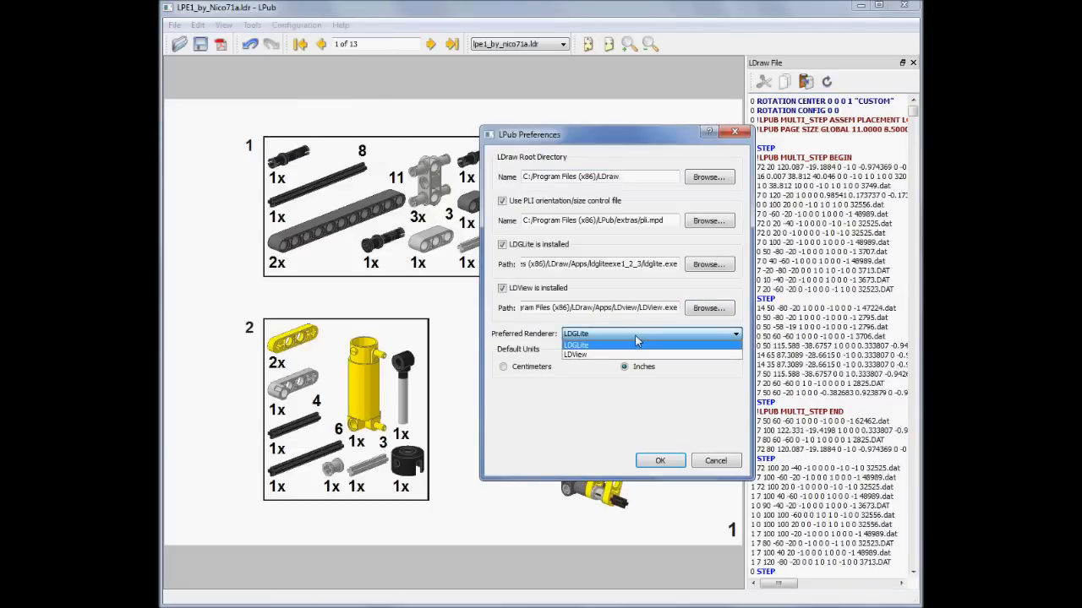
{"action": "left_click", "coordinate": [636, 336]}
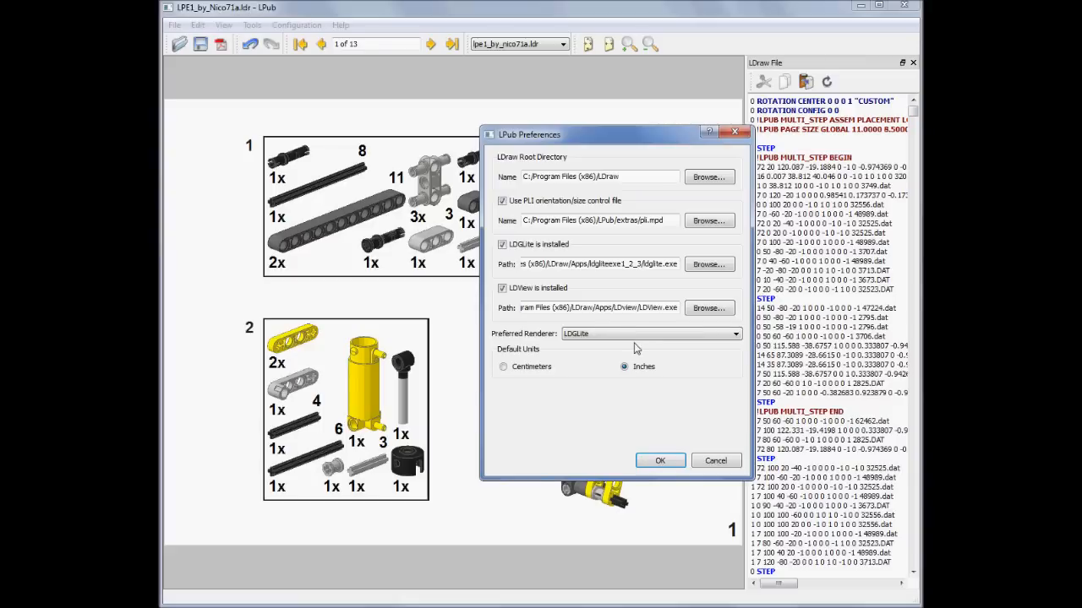
{"action": "left_click", "coordinate": [660, 461]}
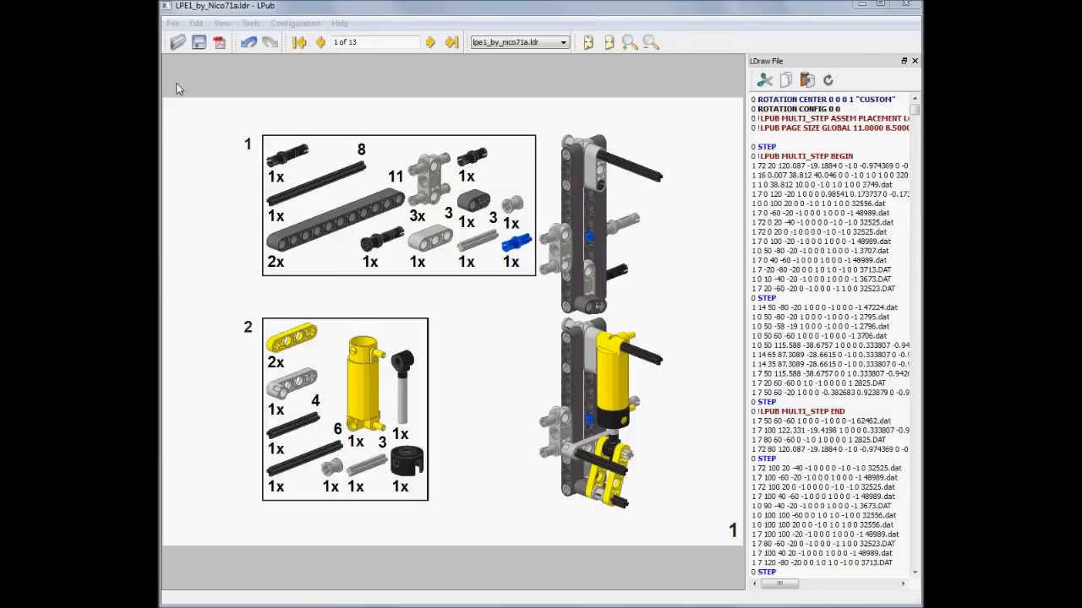
Review the output options for the instructions: Print to File and export as PNG, JPEG or bitmap images.
{"action": "left_click", "coordinate": [173, 23]}
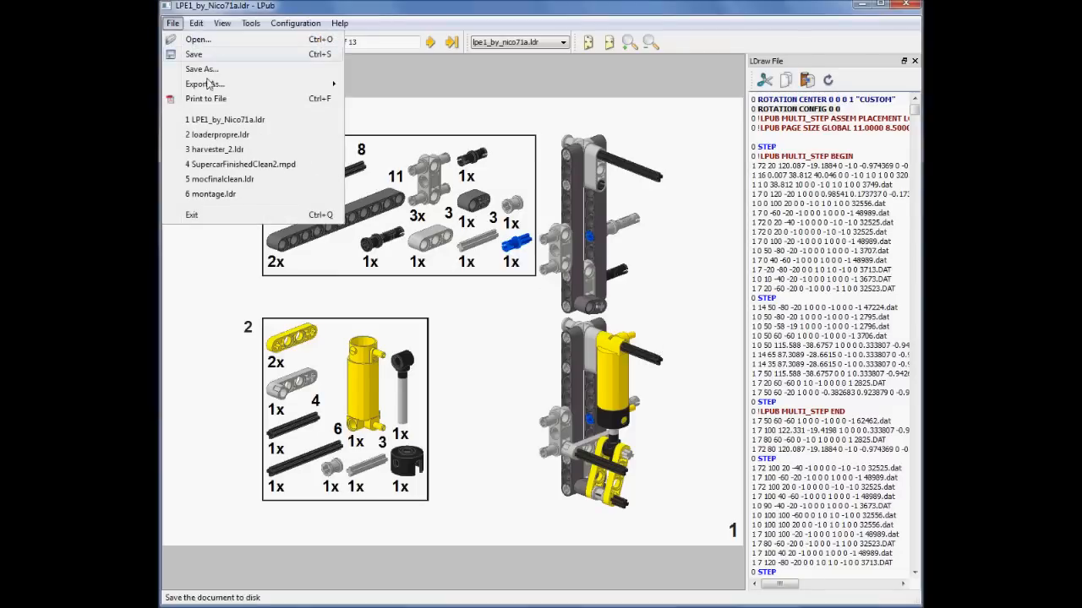
{"action": "left_click", "coordinate": [298, 13]}
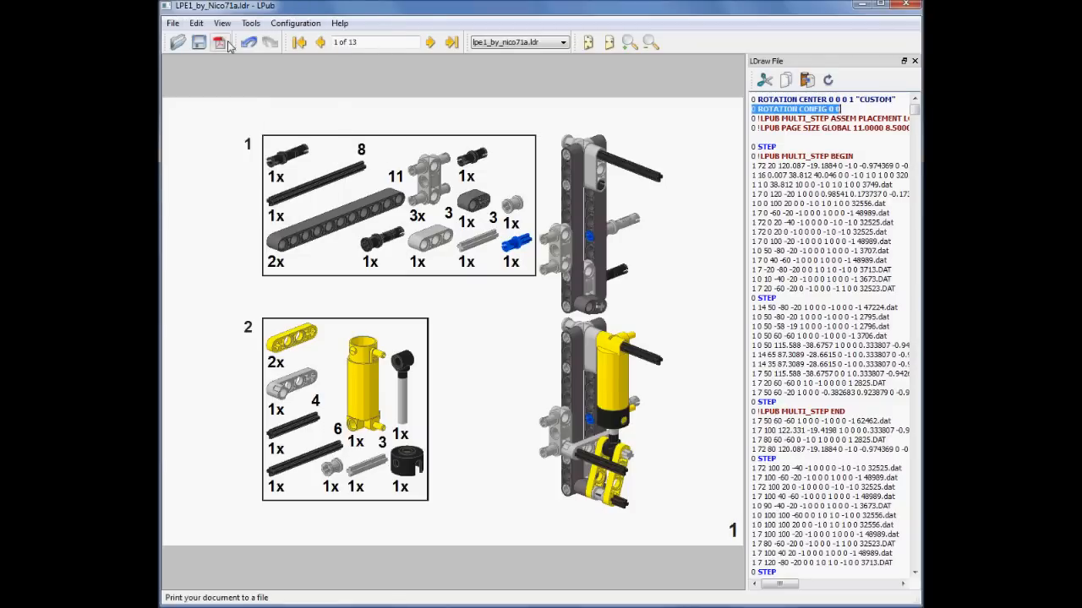
{"action": "left_click", "coordinate": [173, 22]}
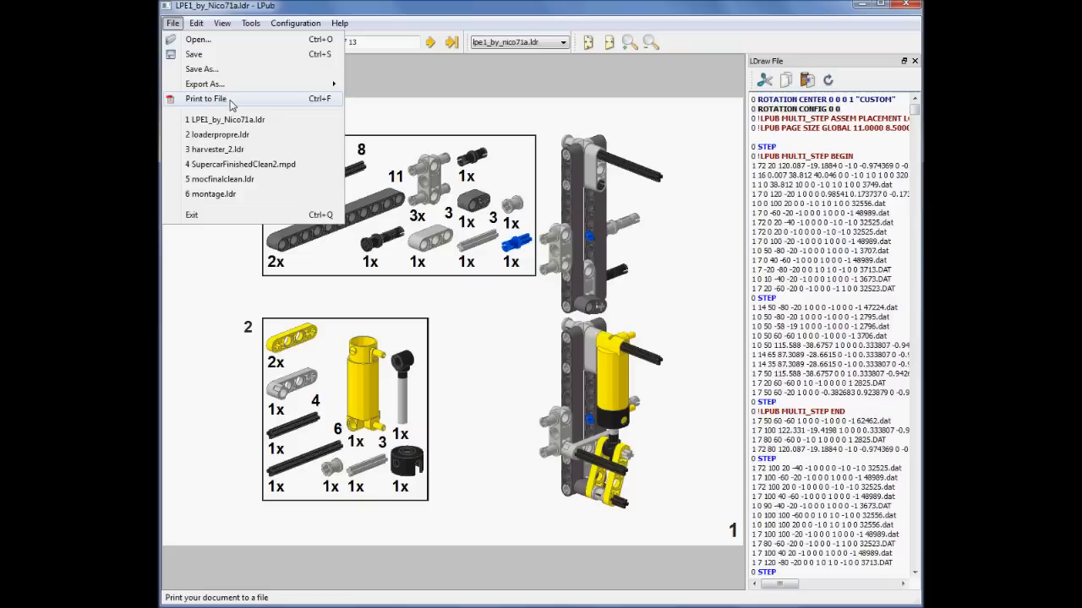
{"action": "mouse_move", "coordinate": [222, 85]}
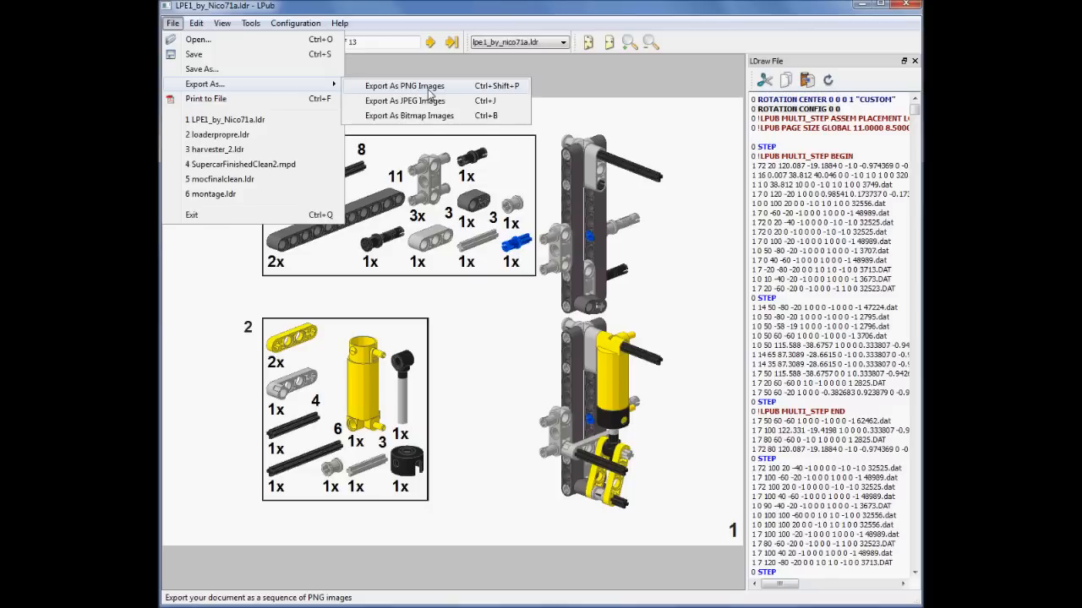
{"action": "left_click", "coordinate": [340, 23]}
{"action": "left_click", "coordinate": [345, 9]}
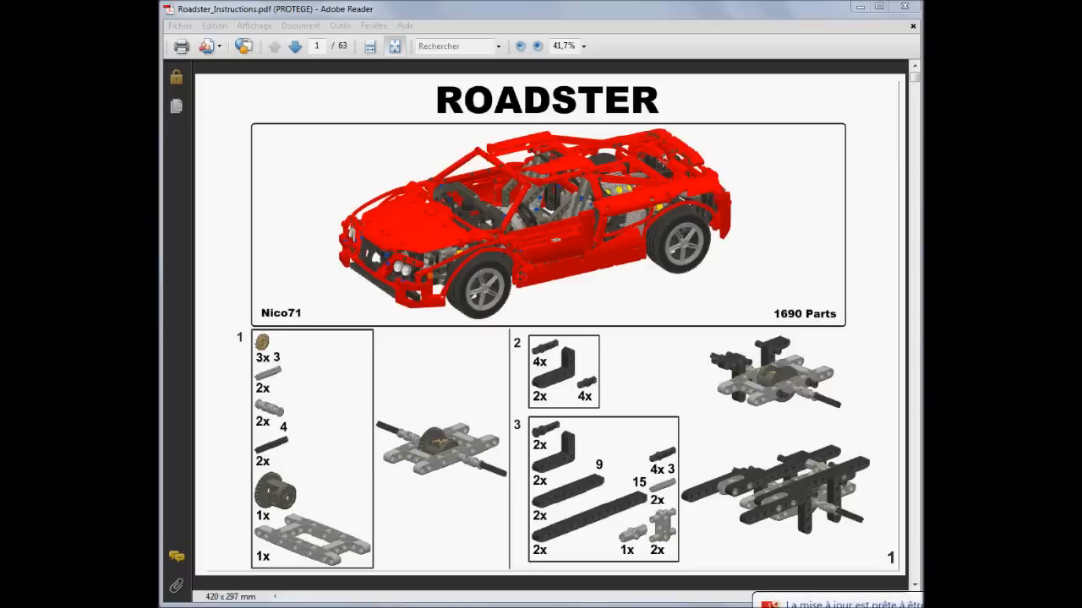
Switch to Adobe Reader and page through Roadster_Instructions.pdf from the cover to page 13.
{"action": "left_click", "coordinate": [525, 11]}
{"action": "scroll", "coordinate": [552, 212], "scroll_direction": "down", "scroll_amount": 1}
{"action": "scroll", "coordinate": [552, 212], "scroll_direction": "down", "scroll_amount": 4}
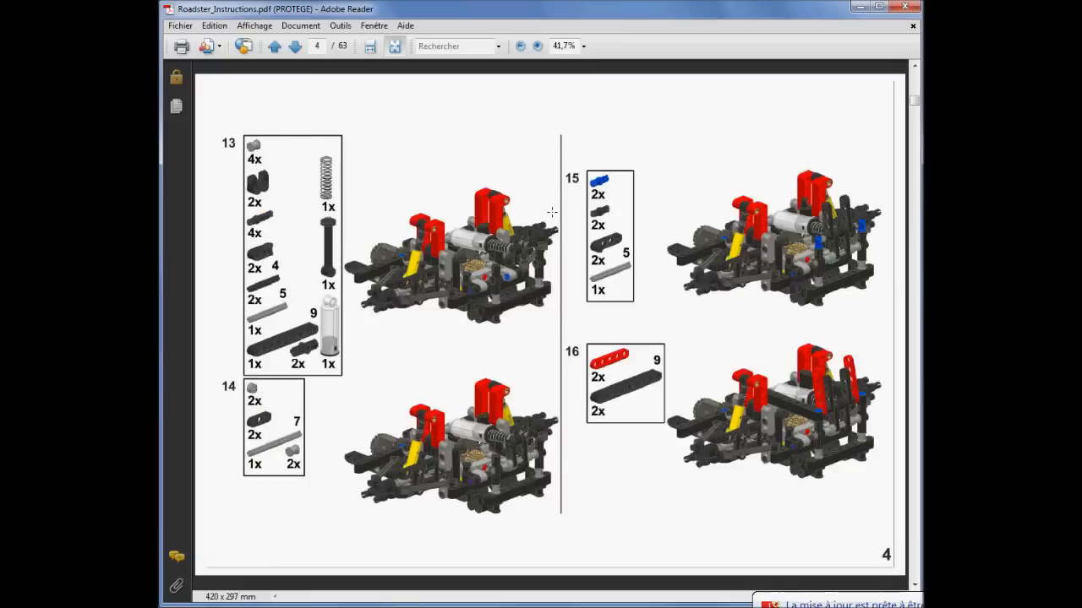
{"action": "scroll", "coordinate": [552, 213], "scroll_direction": "down", "scroll_amount": 5}
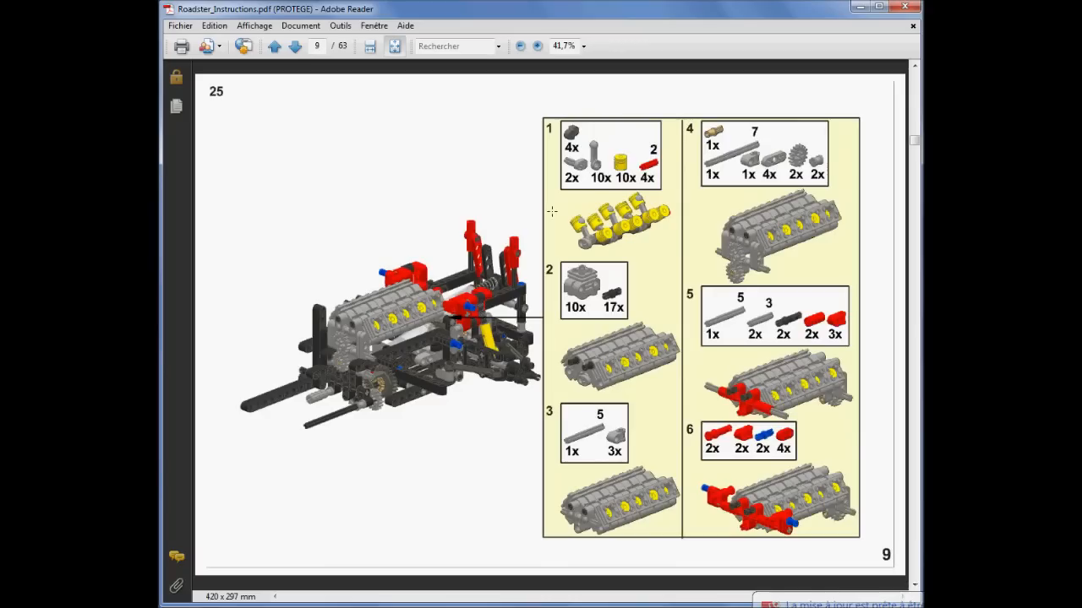
{"action": "scroll", "coordinate": [552, 212], "scroll_direction": "down", "scroll_amount": 2}
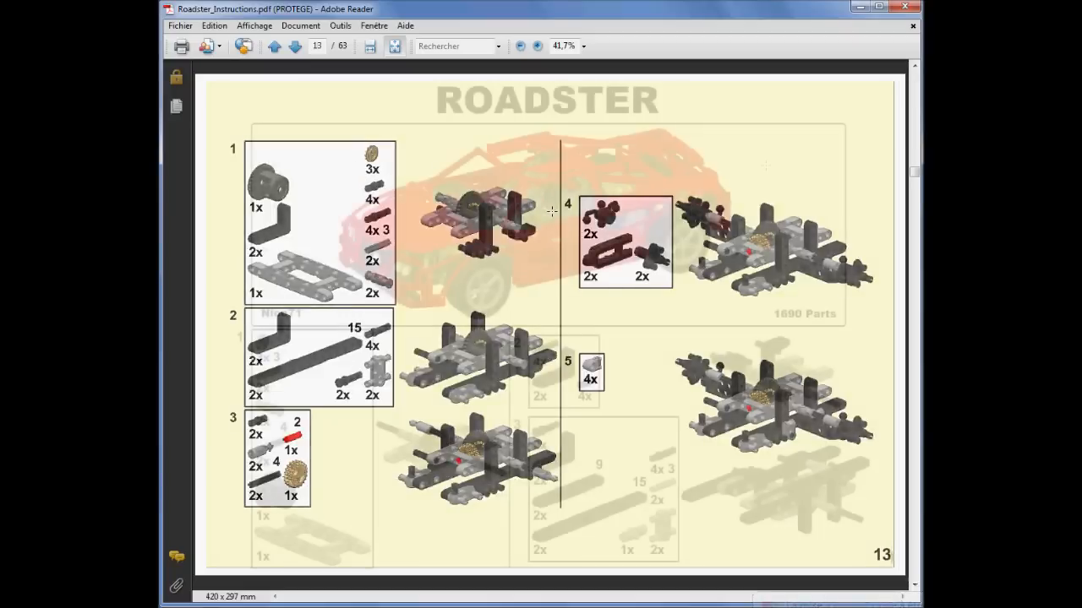